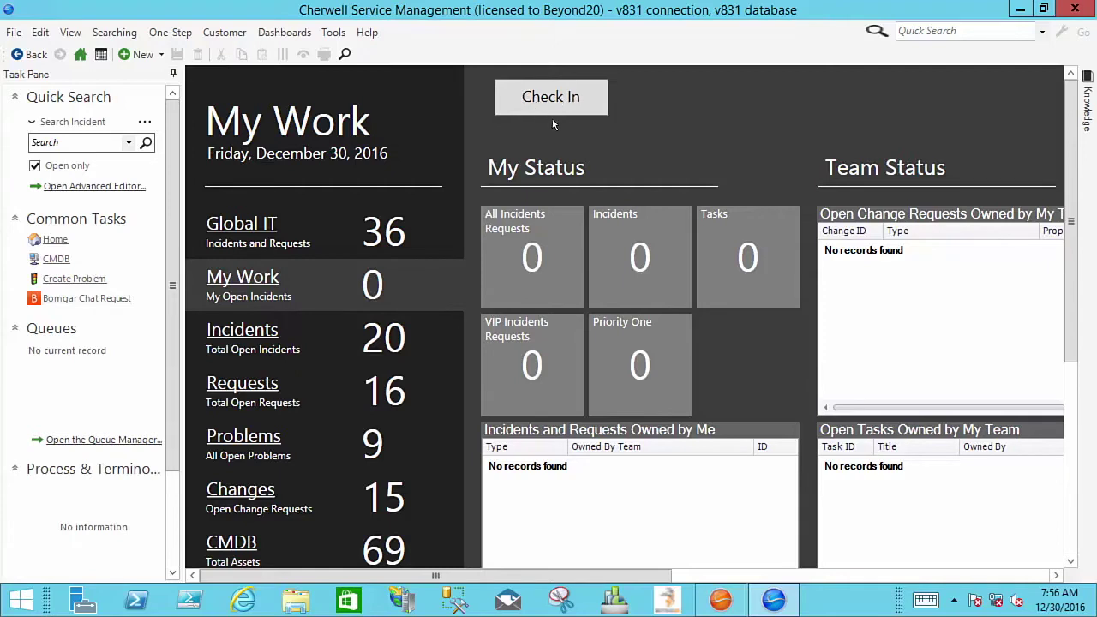
Open the second user's UserInfo record in Table Management and view its check-in status.
{"action": "left_click", "coordinate": [341, 28]}
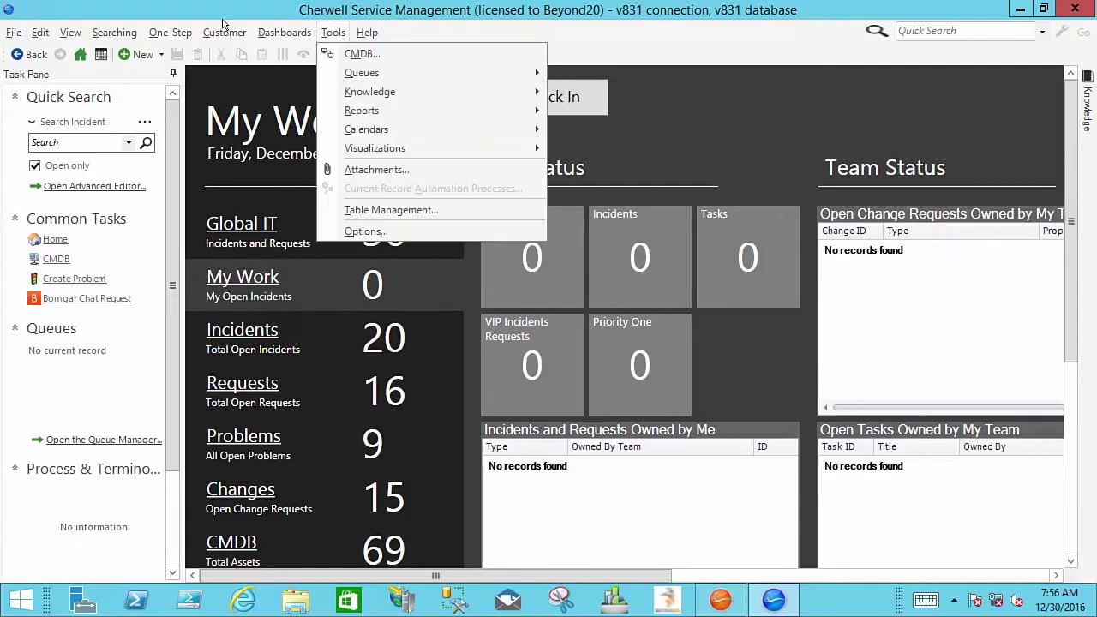
{"action": "left_click", "coordinate": [388, 210]}
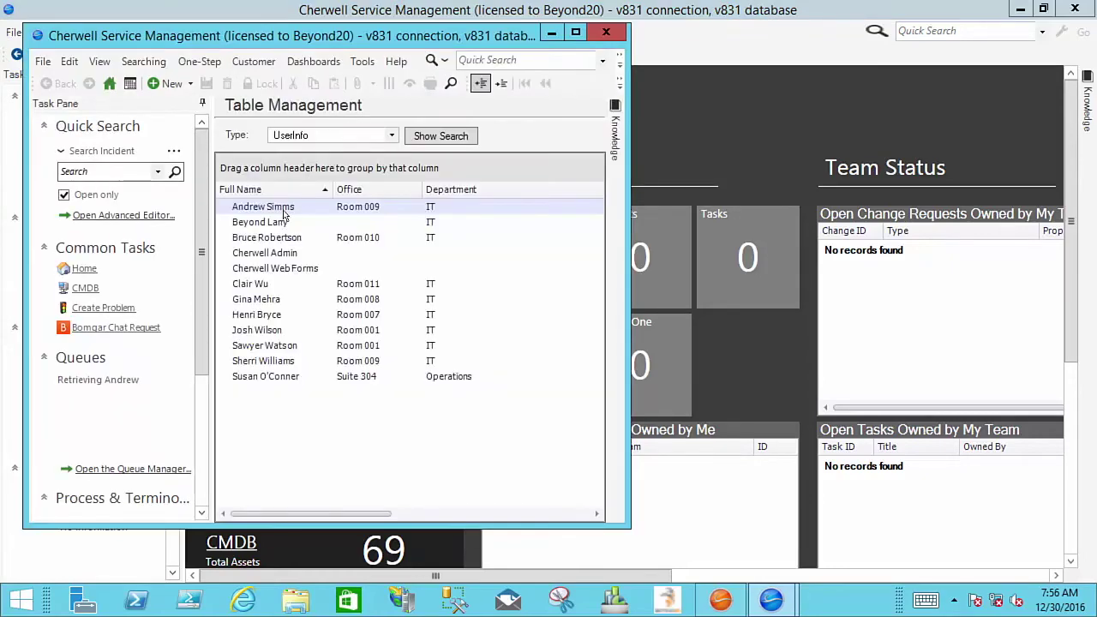
{"action": "left_click", "coordinate": [269, 222]}
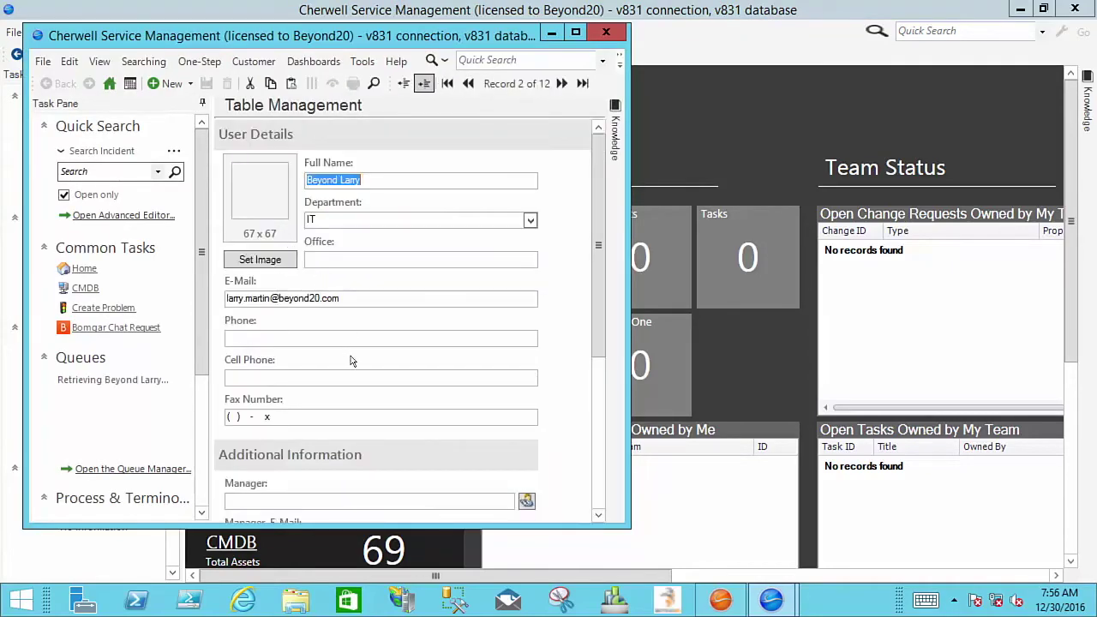
{"action": "scroll", "coordinate": [354, 362], "scroll_direction": "down", "scroll_amount": 3}
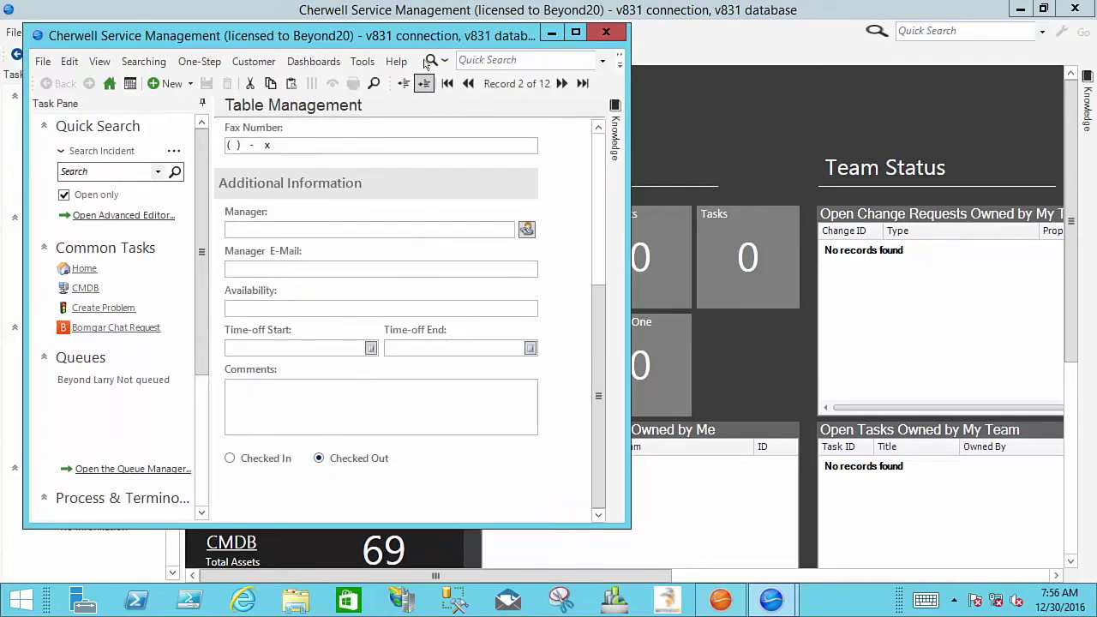
Check in from the My Work dashboard and review the check-in status in the user's UserInfo record.
{"action": "left_click_drag", "start_coordinate": [420, 40], "coordinate": [635, 191]}
{"action": "left_click", "coordinate": [566, 108]}
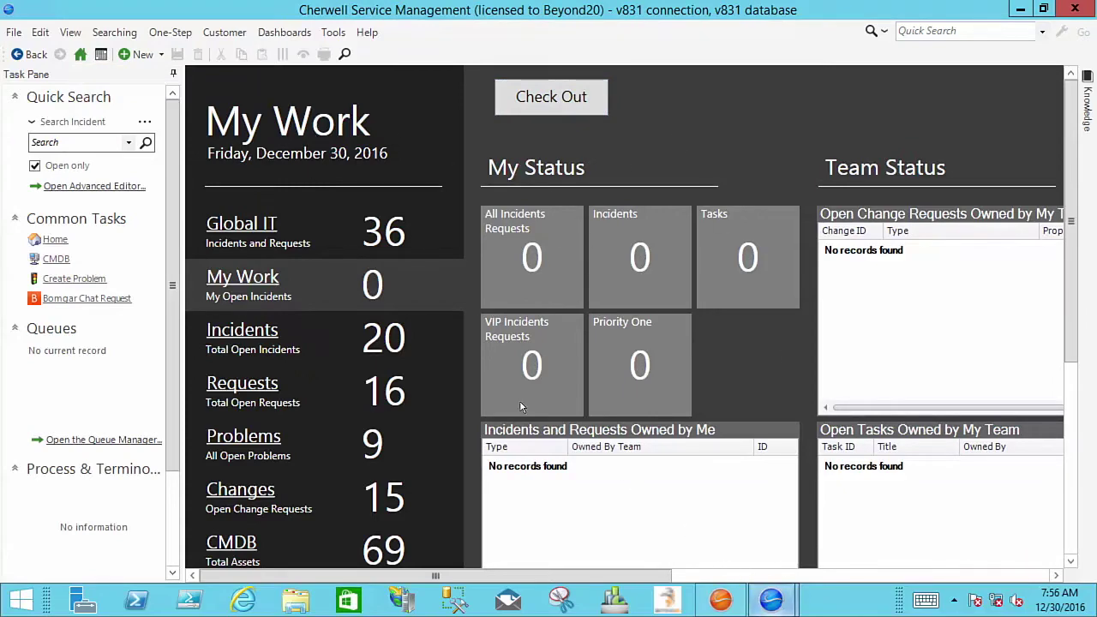
{"action": "left_click", "coordinate": [776, 601]}
{"action": "left_click", "coordinate": [844, 514]}
{"action": "left_click_drag", "start_coordinate": [664, 193], "coordinate": [661, 150]}
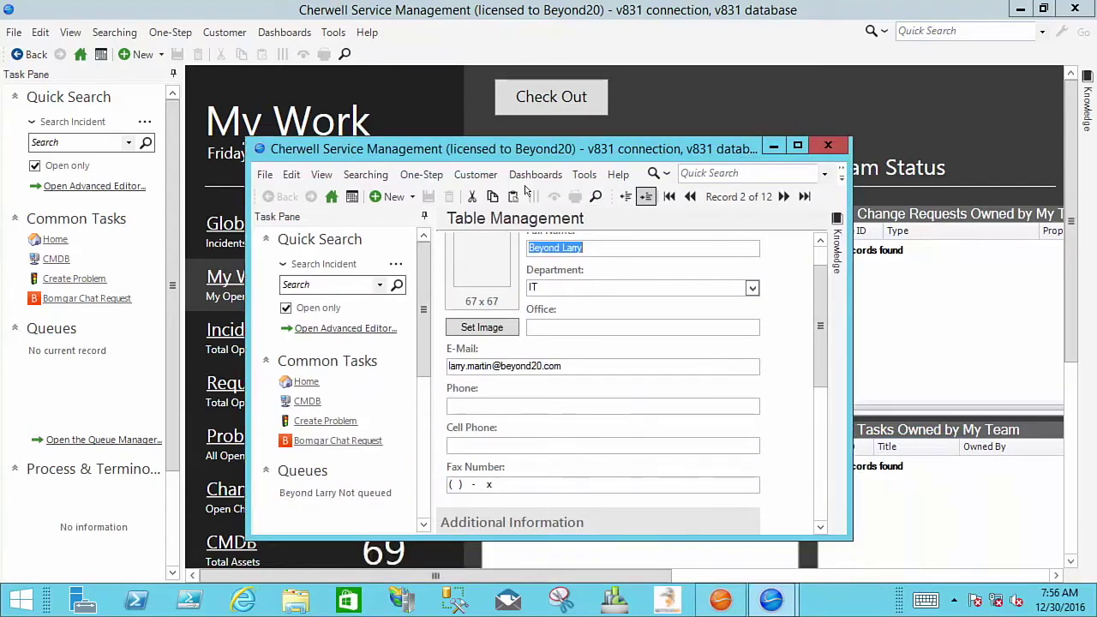
{"action": "left_click", "coordinate": [323, 175]}
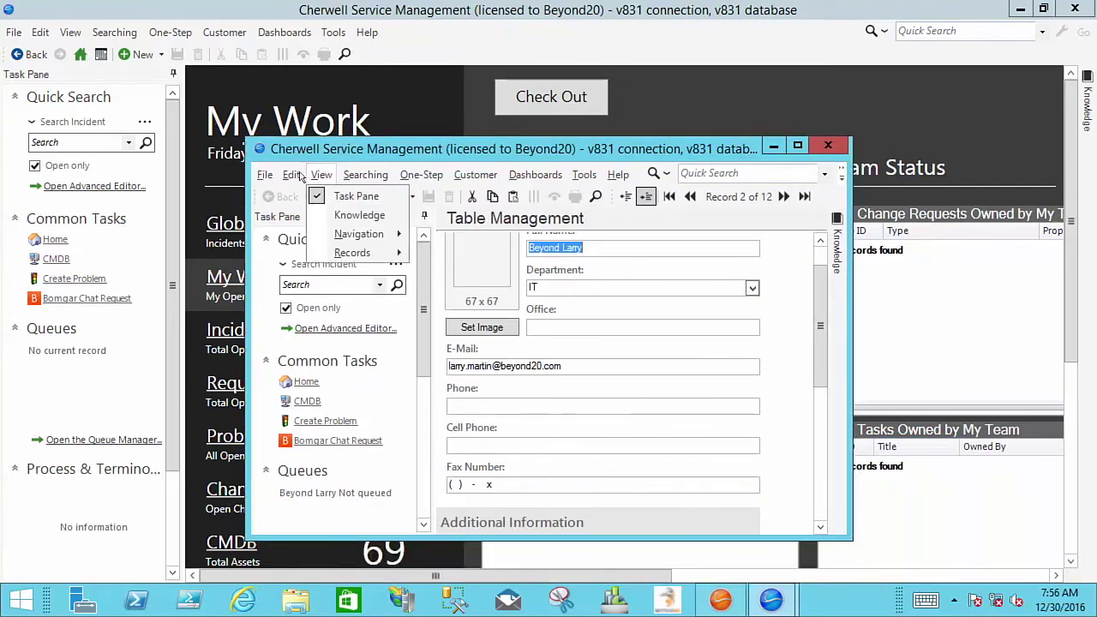
{"action": "mouse_move", "coordinate": [291, 175]}
{"action": "left_click", "coordinate": [328, 314]}
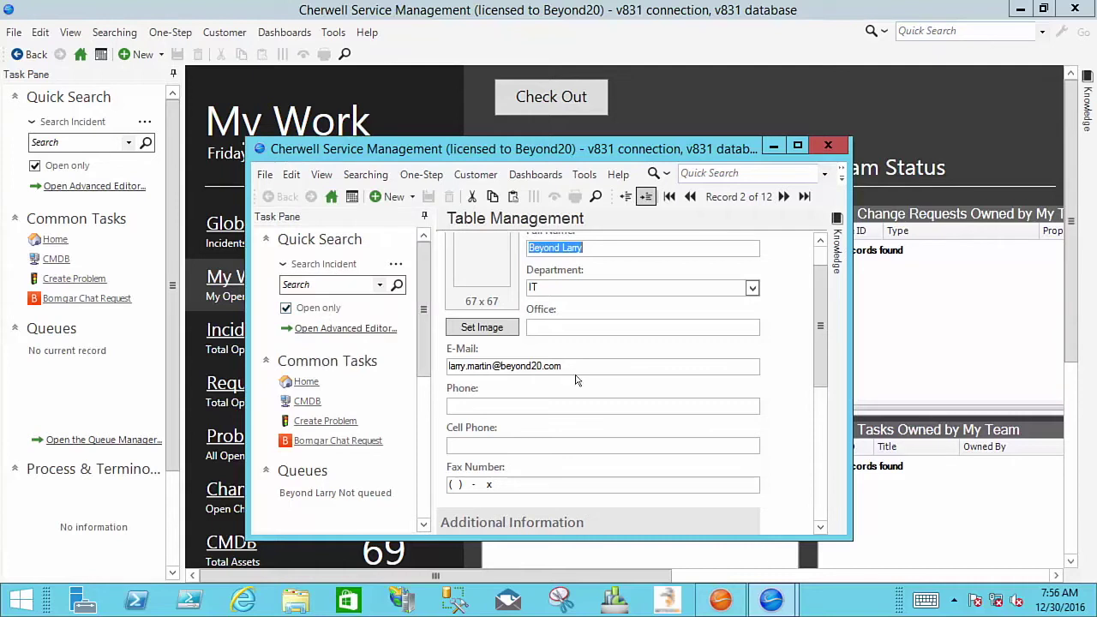
{"action": "scroll", "coordinate": [617, 396], "scroll_direction": "down", "scroll_amount": 10}
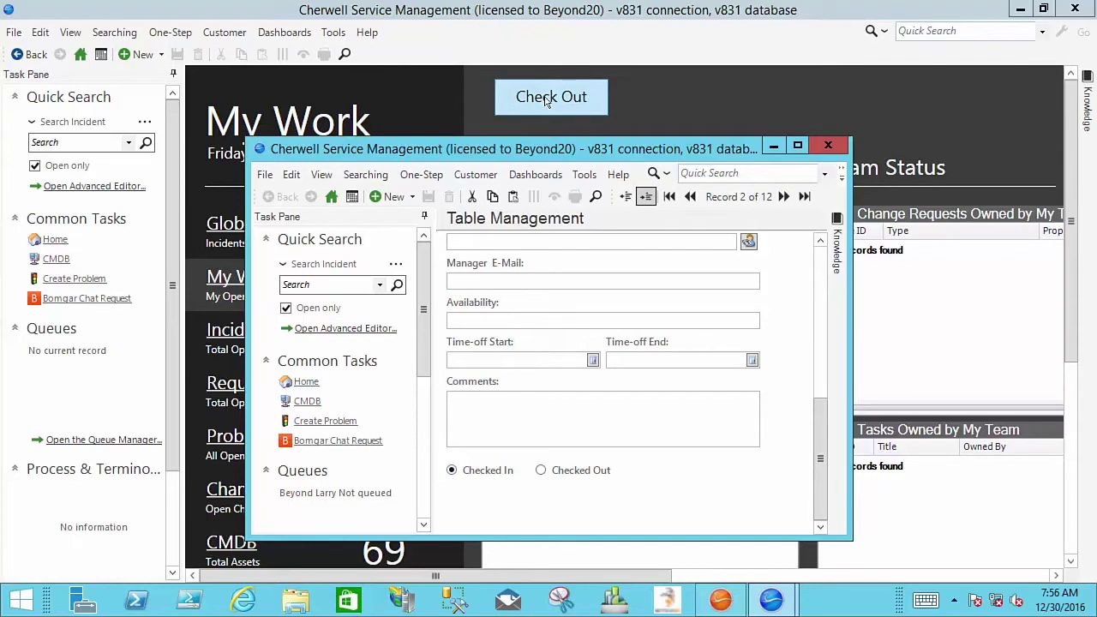
Minimize the user record window, and check out and back in from the My Work dashboard.
{"action": "left_click", "coordinate": [771, 148]}
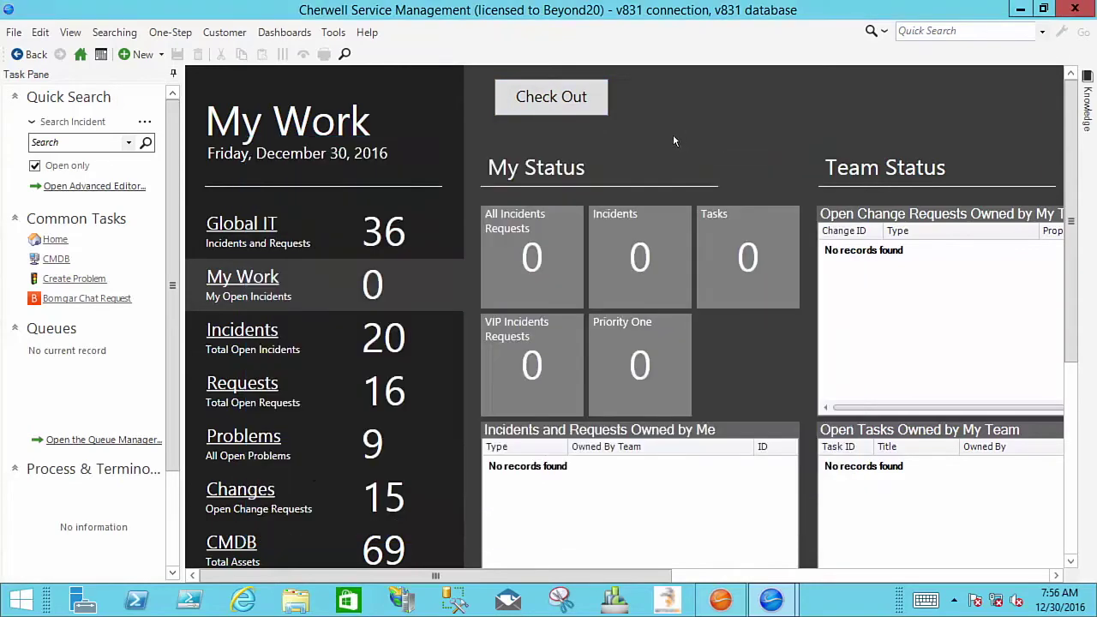
{"action": "left_click", "coordinate": [551, 97]}
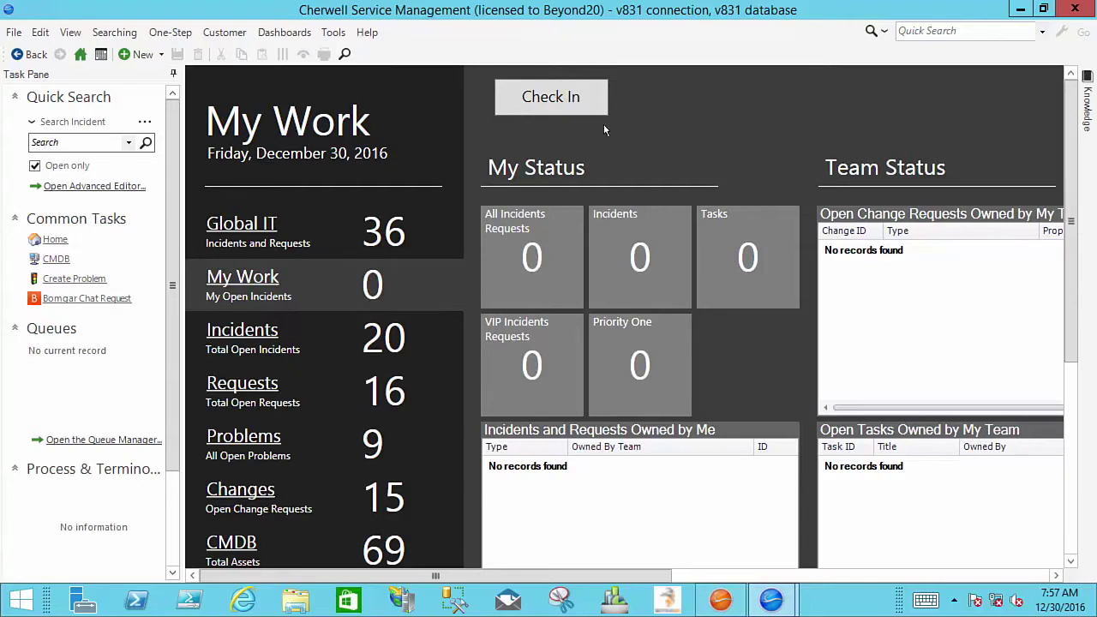
{"action": "left_click", "coordinate": [570, 107]}
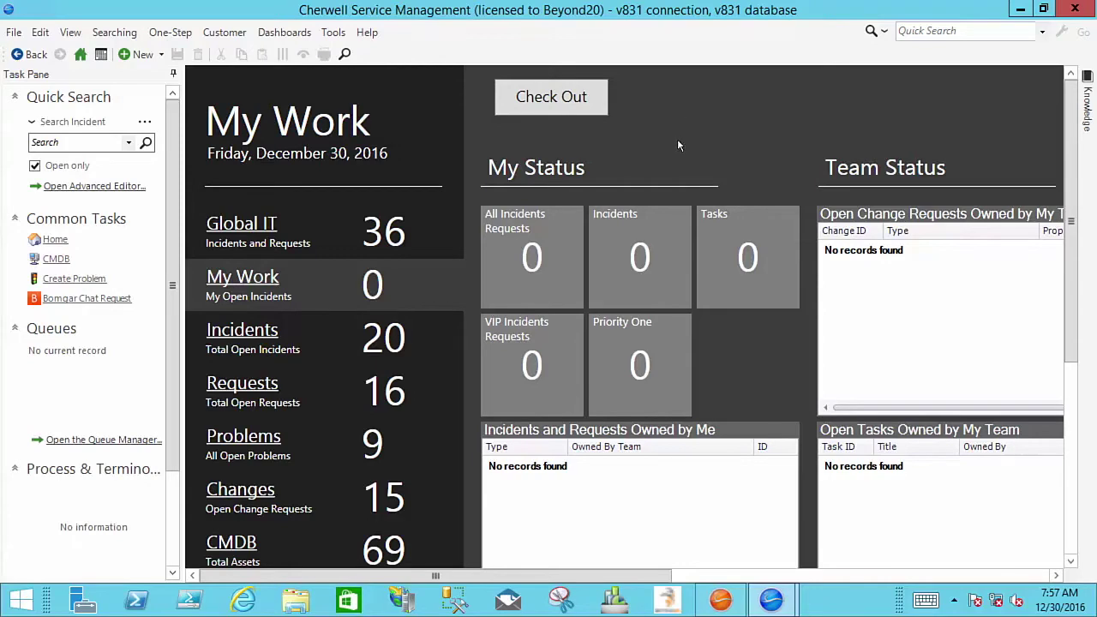
Bring back the minimized Table Management window and close it.
{"action": "mouse_move", "coordinate": [771, 600]}
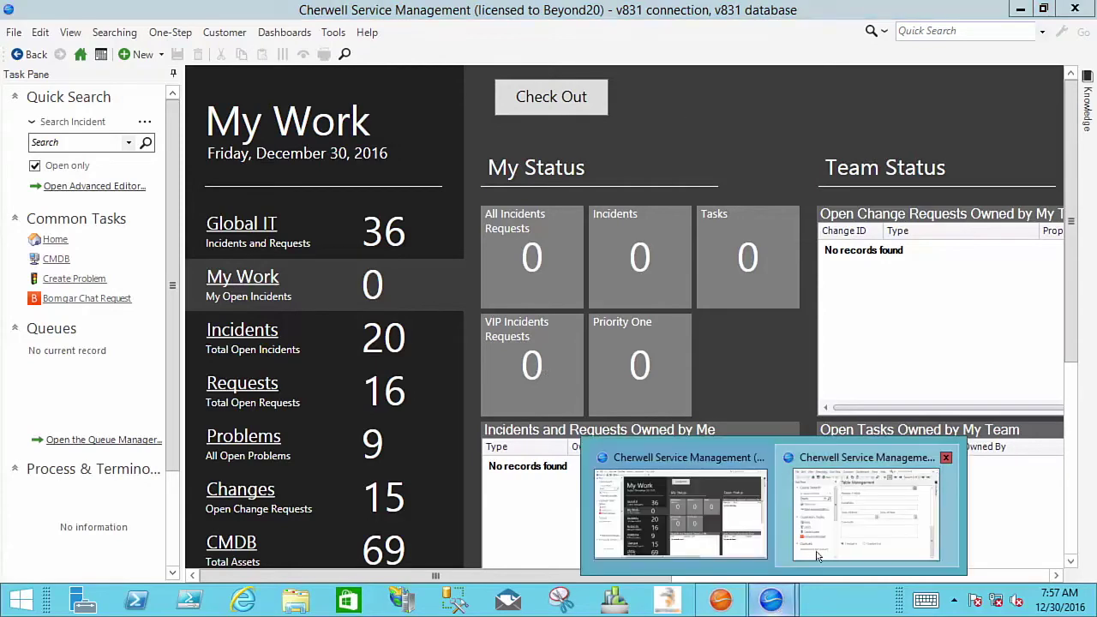
{"action": "left_click", "coordinate": [878, 502]}
{"action": "left_click", "coordinate": [834, 148]}
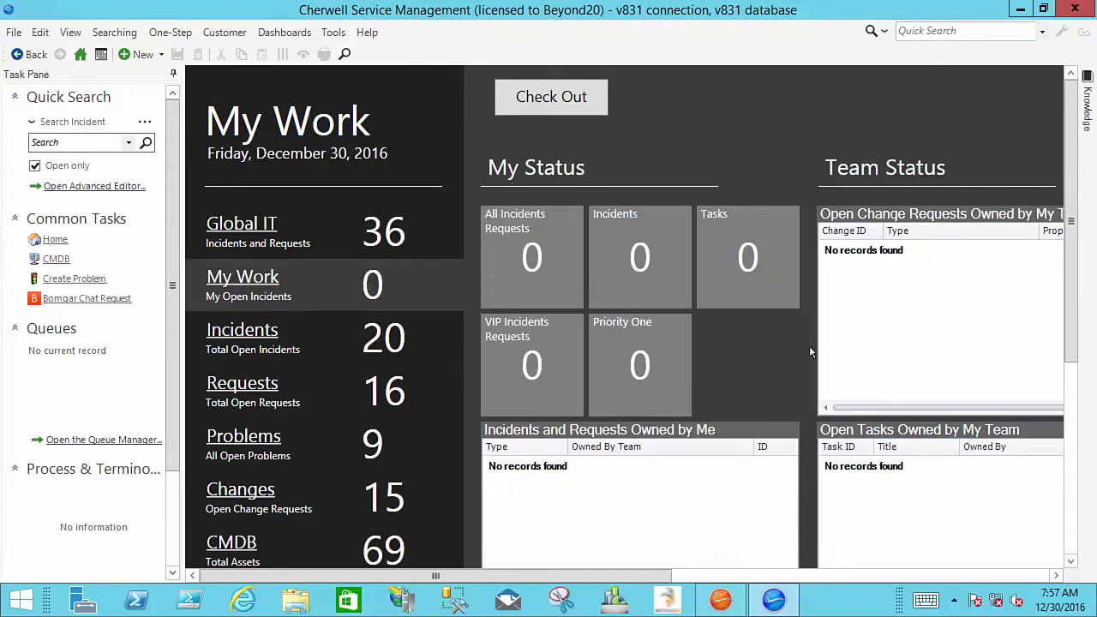
Switch to Cherwell Service Management Administrator and open the UserInfo lookup object for editing in the 20161230_0641_B20Youtube blueprint.
{"action": "left_click", "coordinate": [721, 599]}
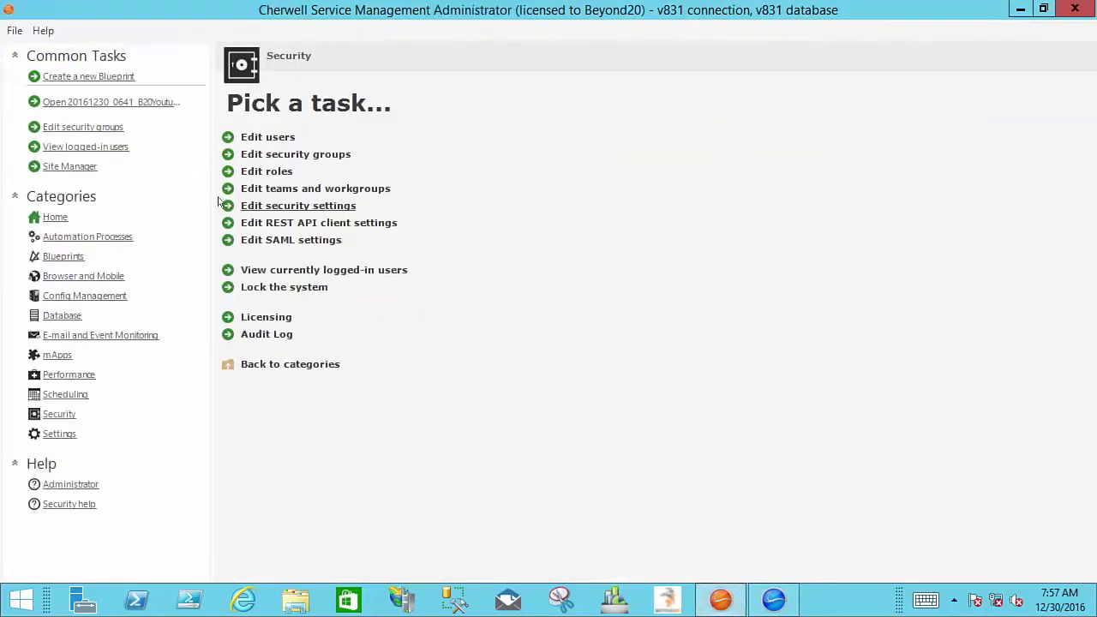
{"action": "left_click", "coordinate": [117, 104]}
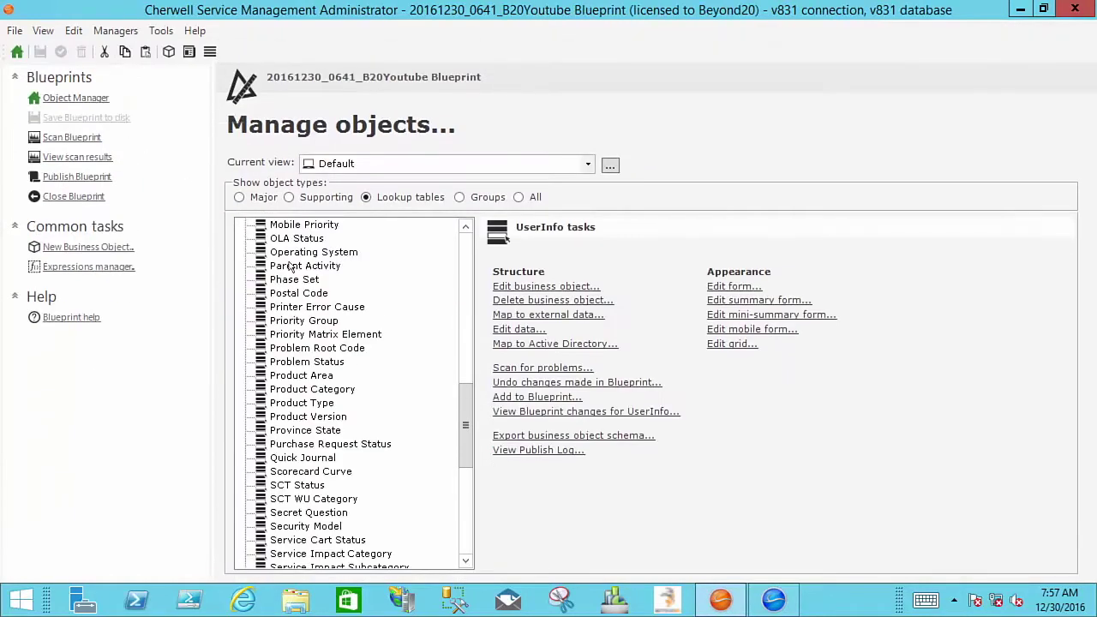
{"action": "left_click_drag", "start_coordinate": [466, 417], "coordinate": [473, 508]}
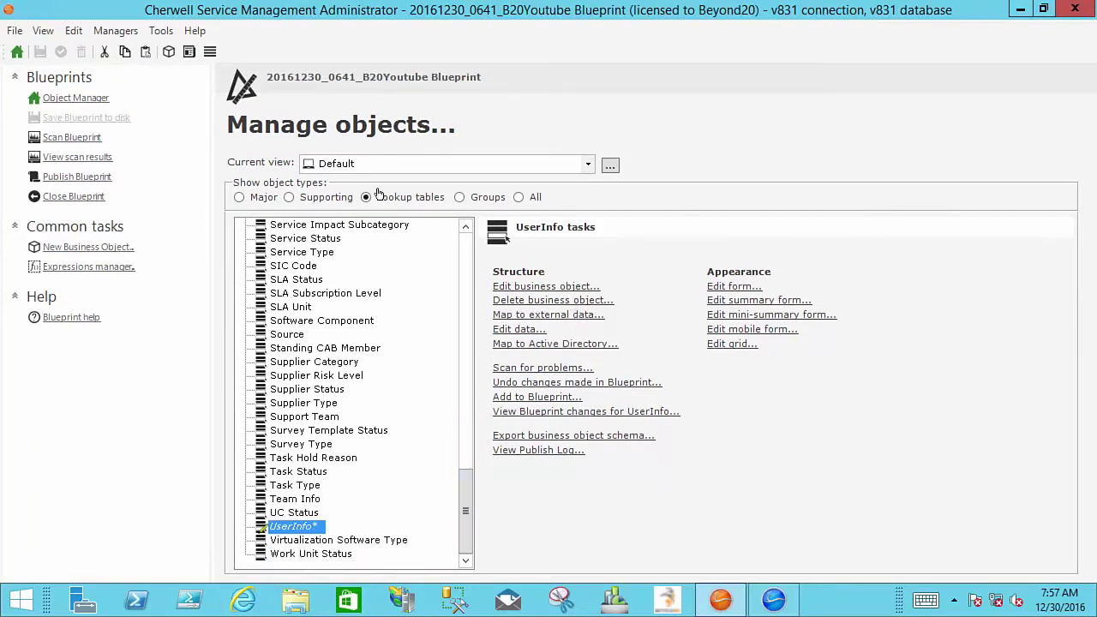
{"action": "left_click", "coordinate": [565, 286]}
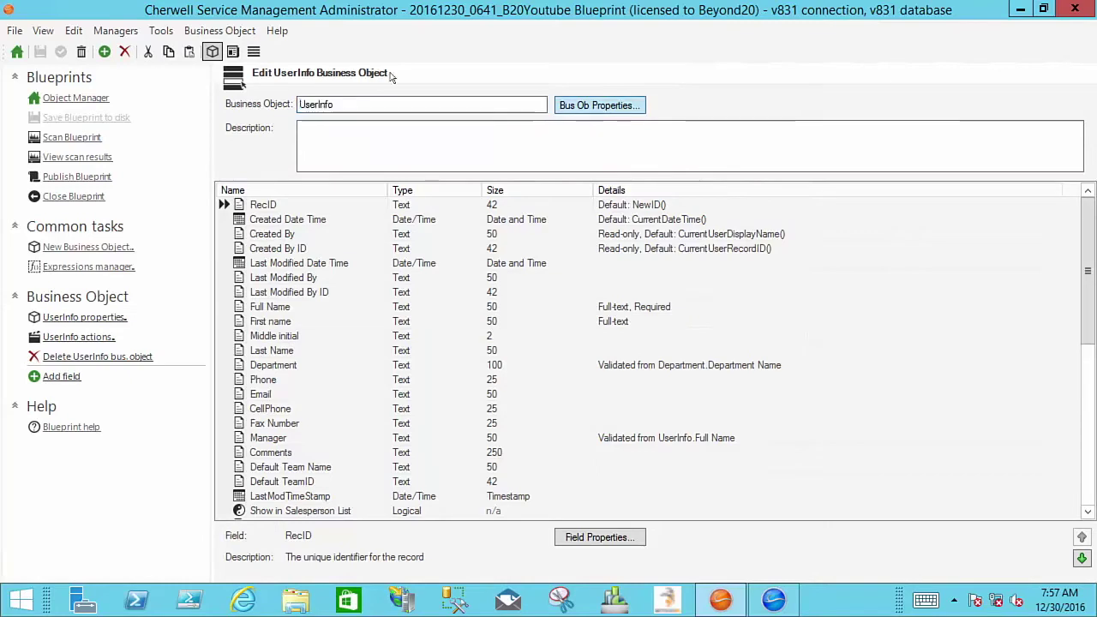
Review the UserInfo business object's general properties and locate its Tech Availability and tempCheckIn fields.
{"action": "left_click", "coordinate": [586, 105]}
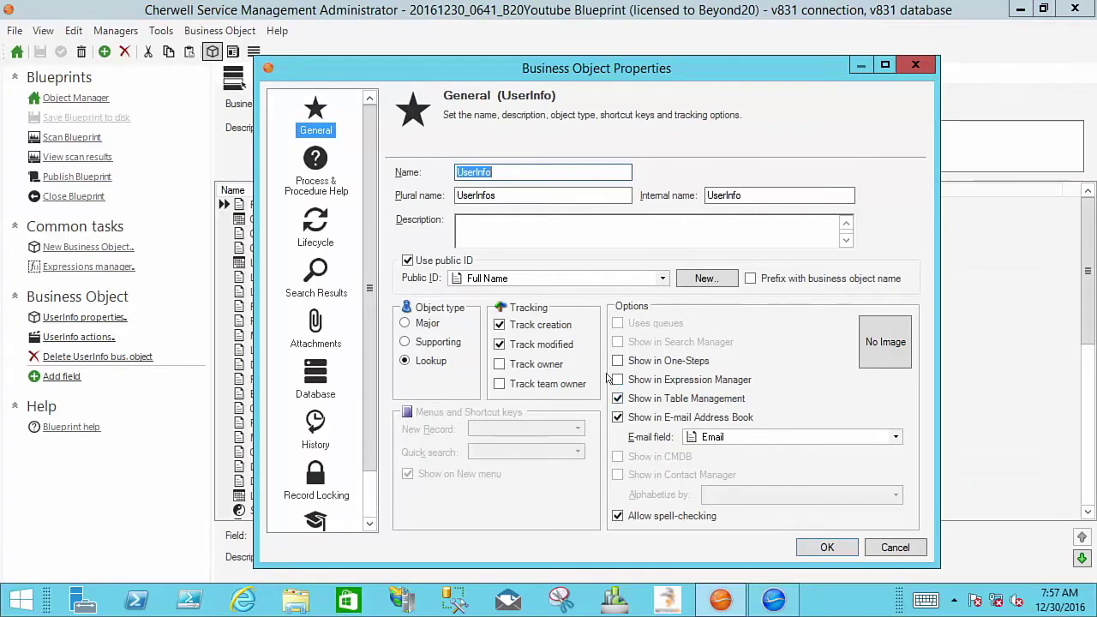
{"action": "left_click", "coordinate": [895, 546]}
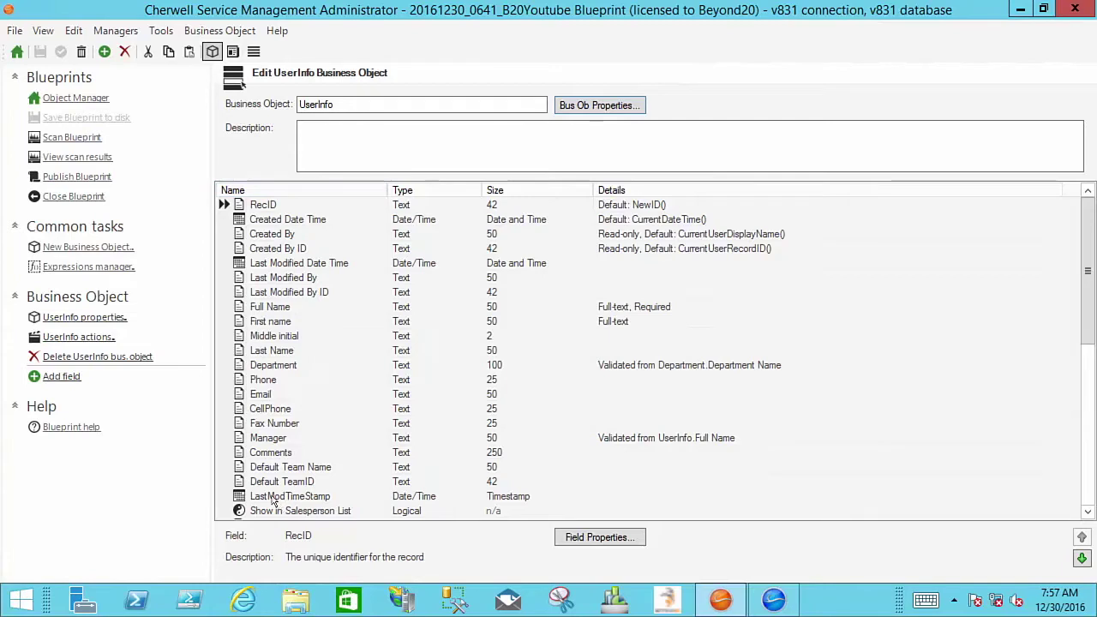
{"action": "left_click", "coordinate": [283, 511]}
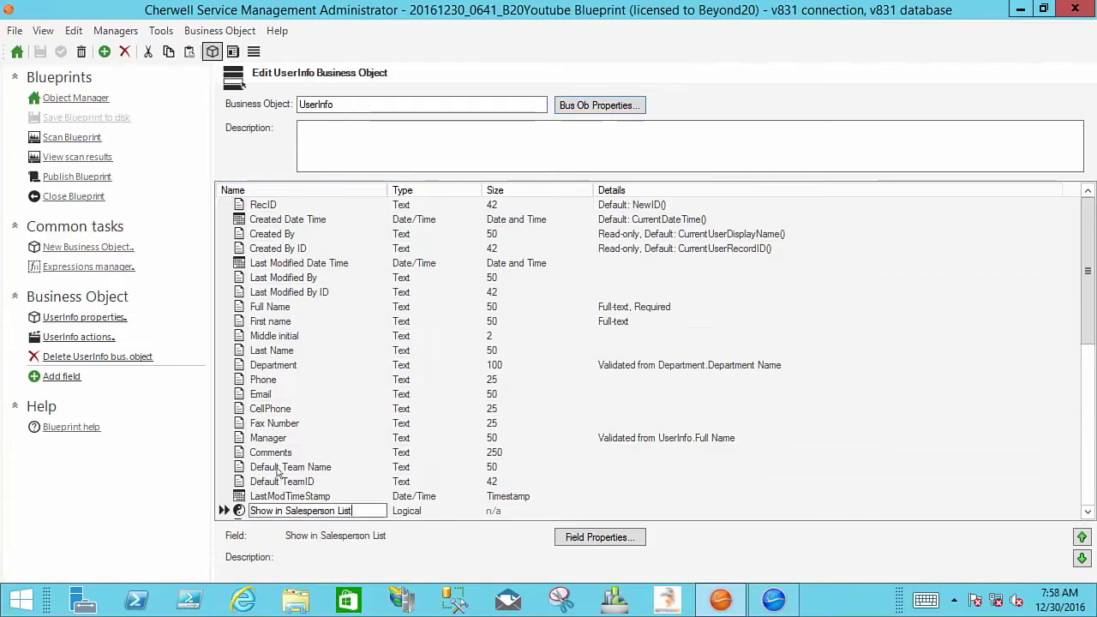
{"action": "scroll", "coordinate": [279, 504], "scroll_direction": "down", "scroll_amount": 10}
{"action": "left_click", "coordinate": [276, 483]}
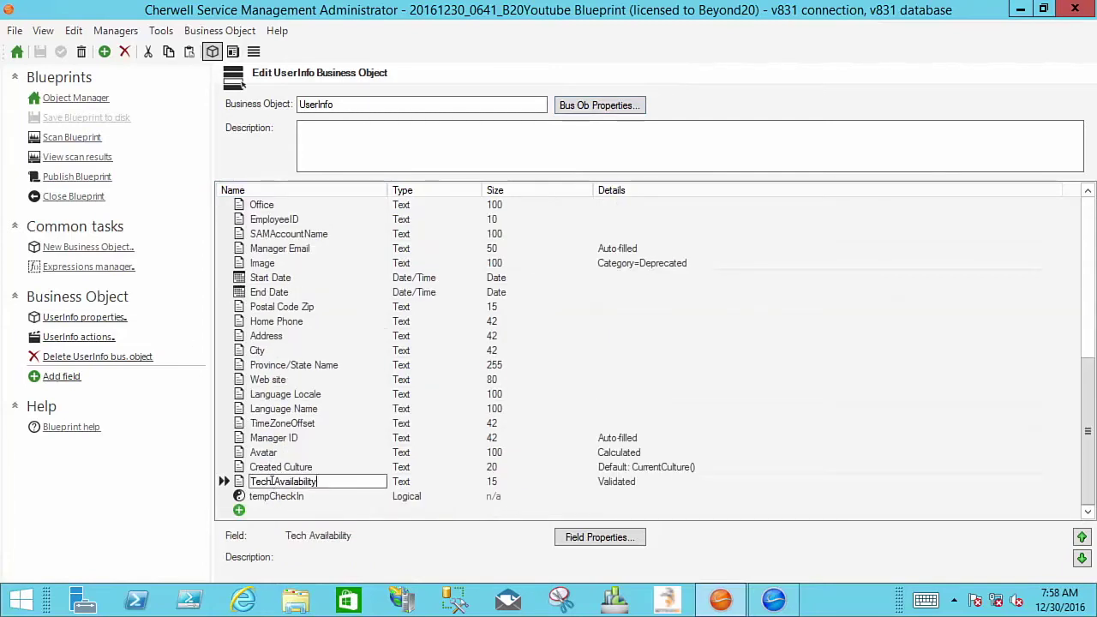
{"action": "left_click", "coordinate": [272, 497]}
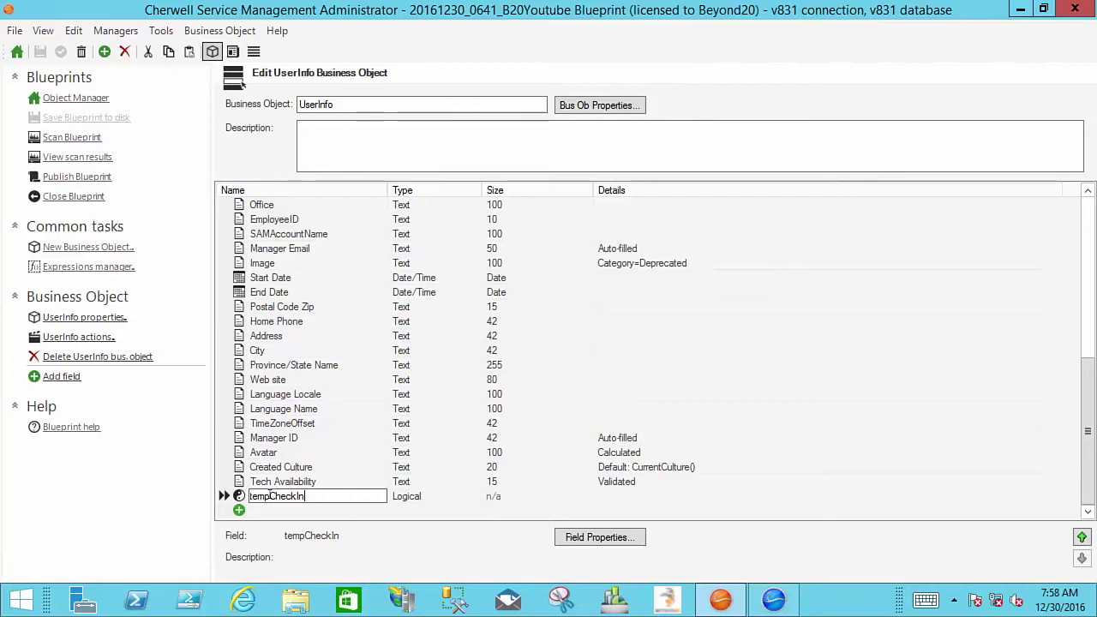
{"action": "left_click", "coordinate": [259, 479]}
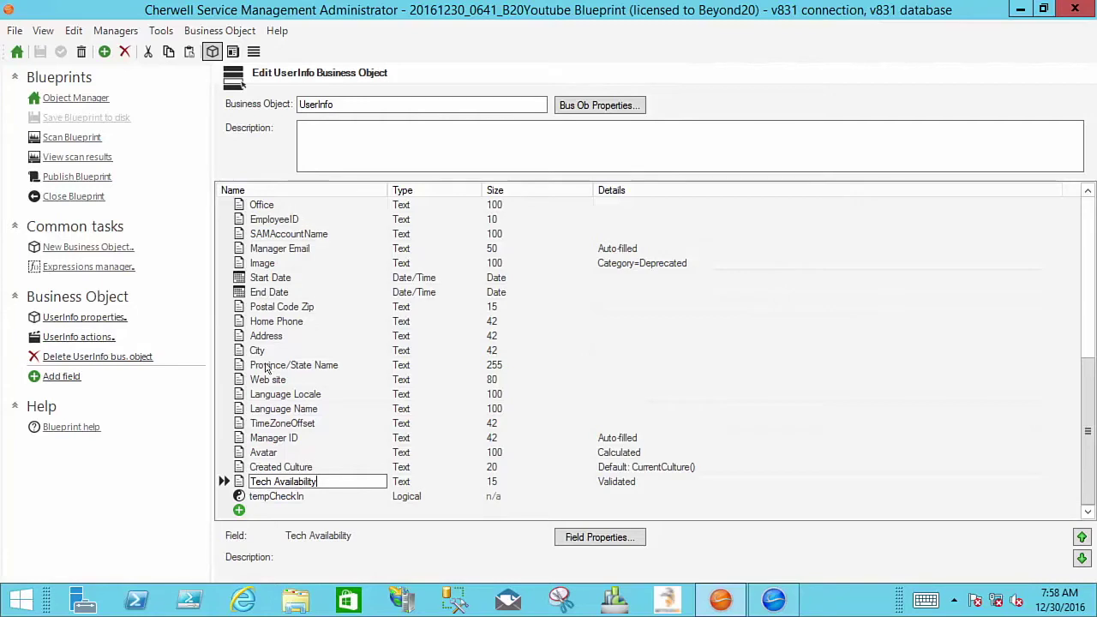
Open the Web site field's properties and set its Holds option to Web site.
{"action": "left_click", "coordinate": [261, 379]}
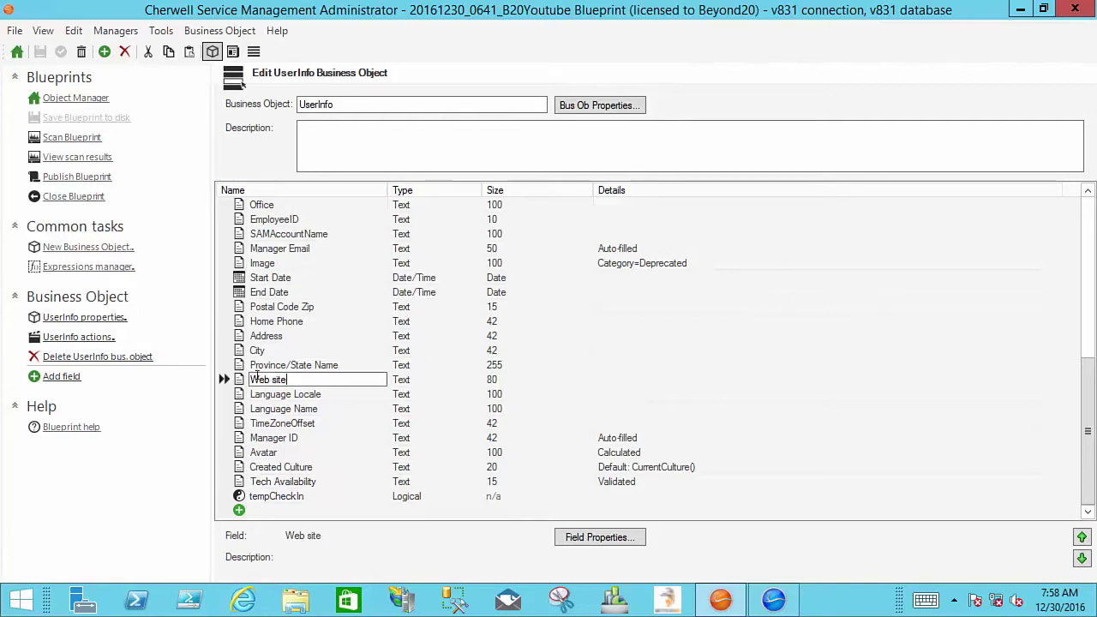
{"action": "right_click", "coordinate": [258, 379]}
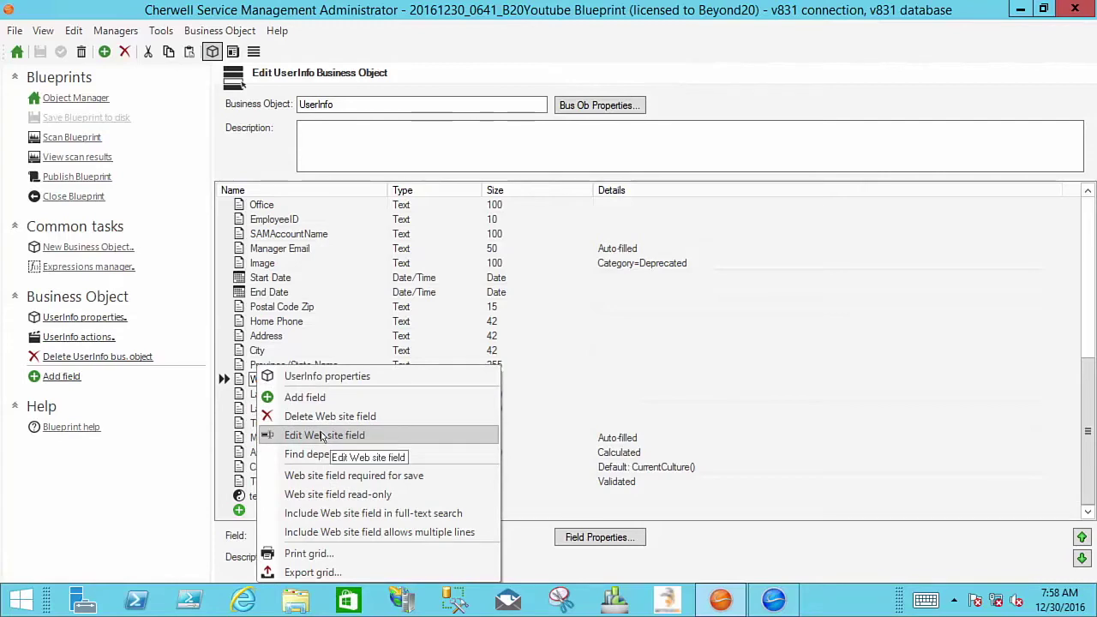
{"action": "left_click", "coordinate": [322, 435]}
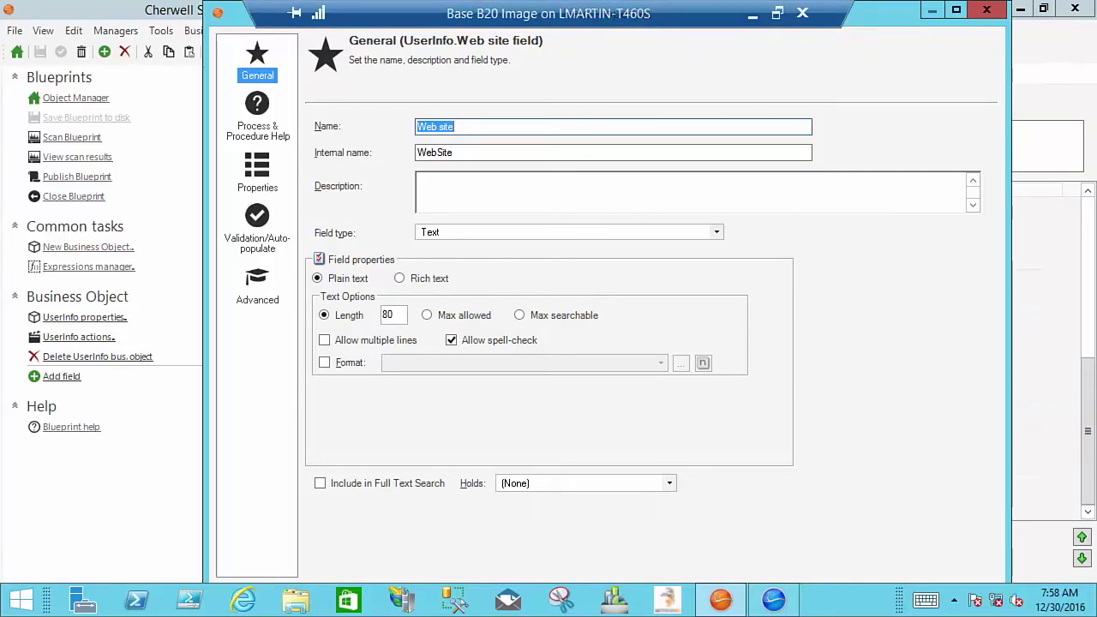
{"action": "left_click", "coordinate": [541, 485]}
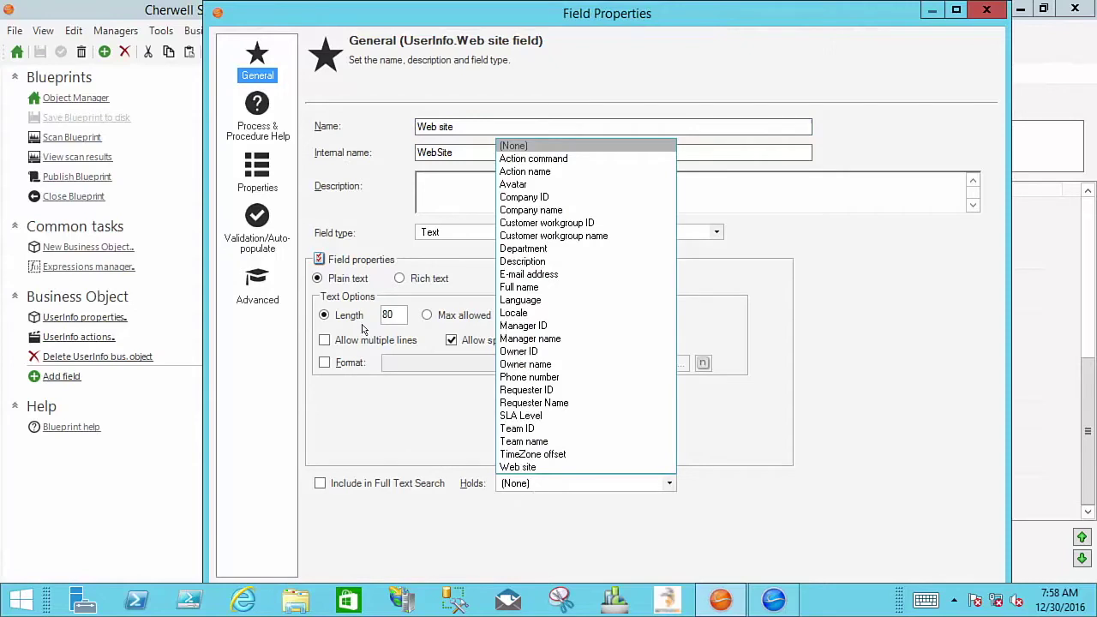
{"action": "left_click", "coordinate": [532, 468]}
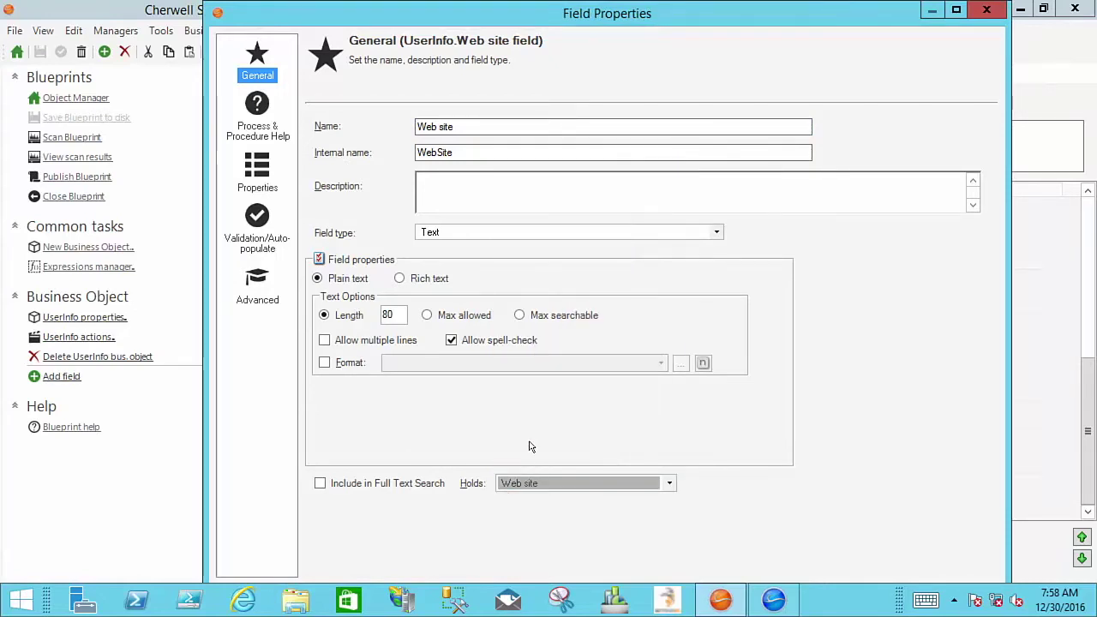
Reset the Web site field's Holds option to (None) and close its properties.
{"action": "left_click", "coordinate": [537, 484]}
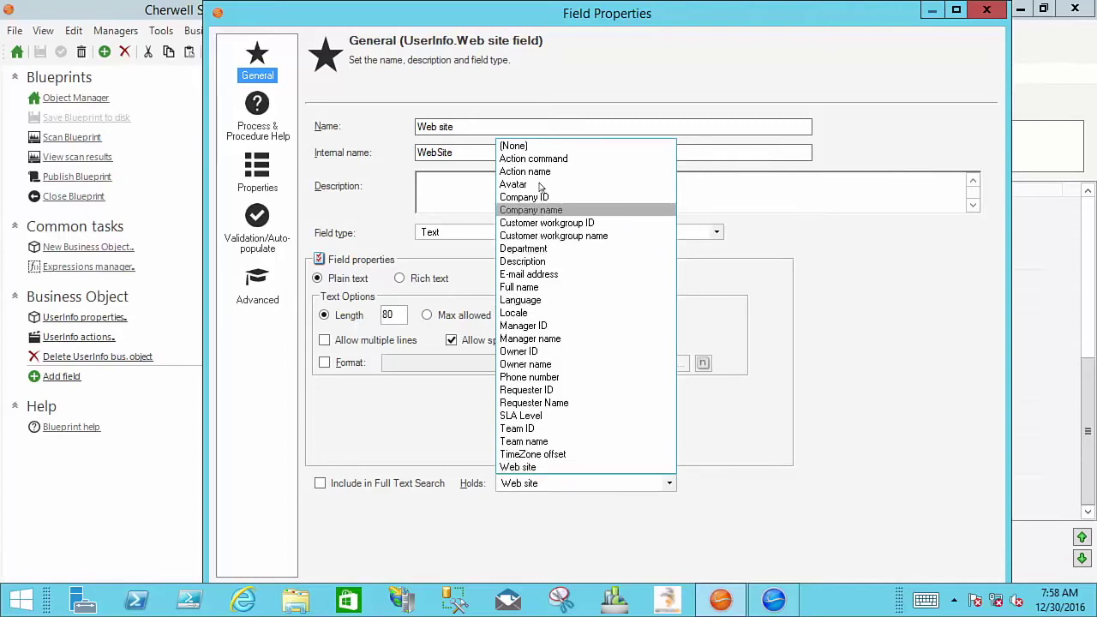
{"action": "left_click", "coordinate": [532, 146]}
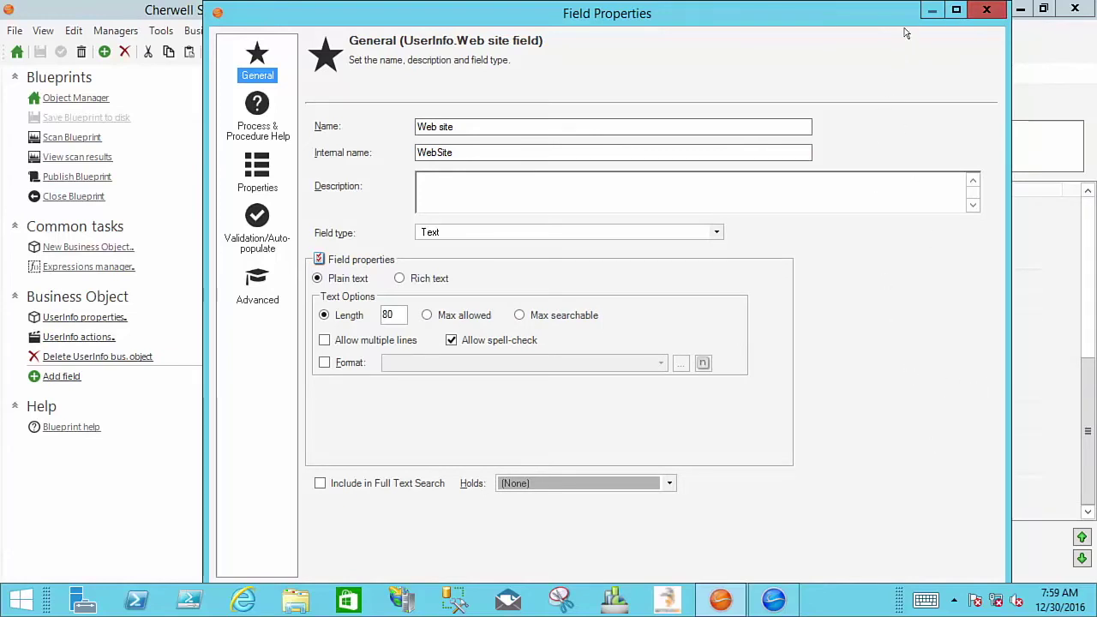
{"action": "left_click", "coordinate": [986, 9]}
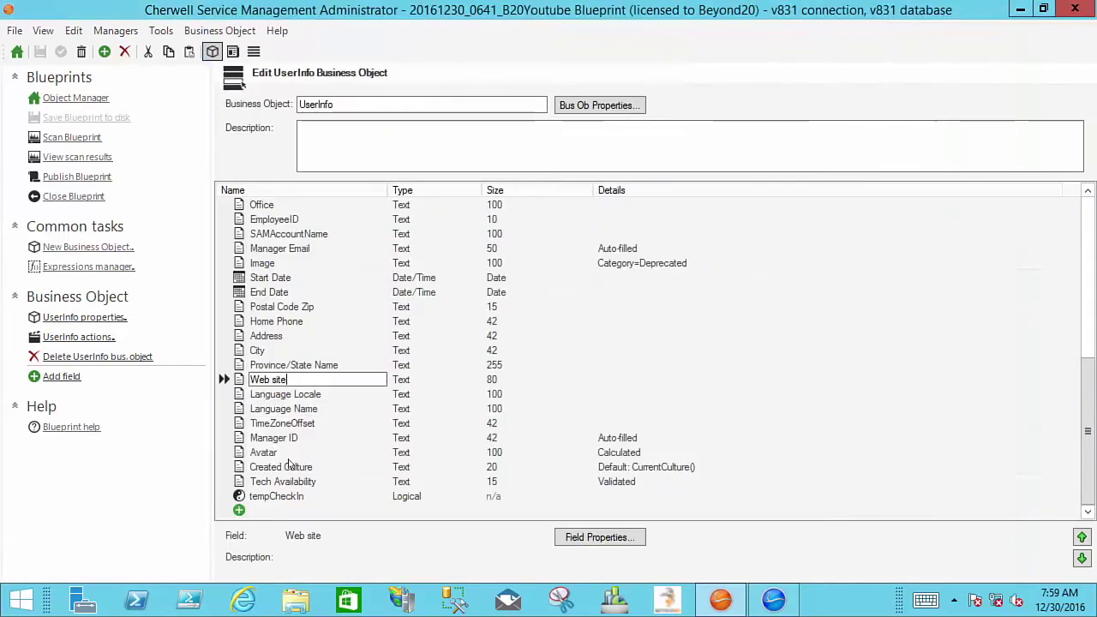
Review the Tech Availability field's general properties, default settings and list validation values, and close its properties without changes.
{"action": "right_click", "coordinate": [273, 481]}
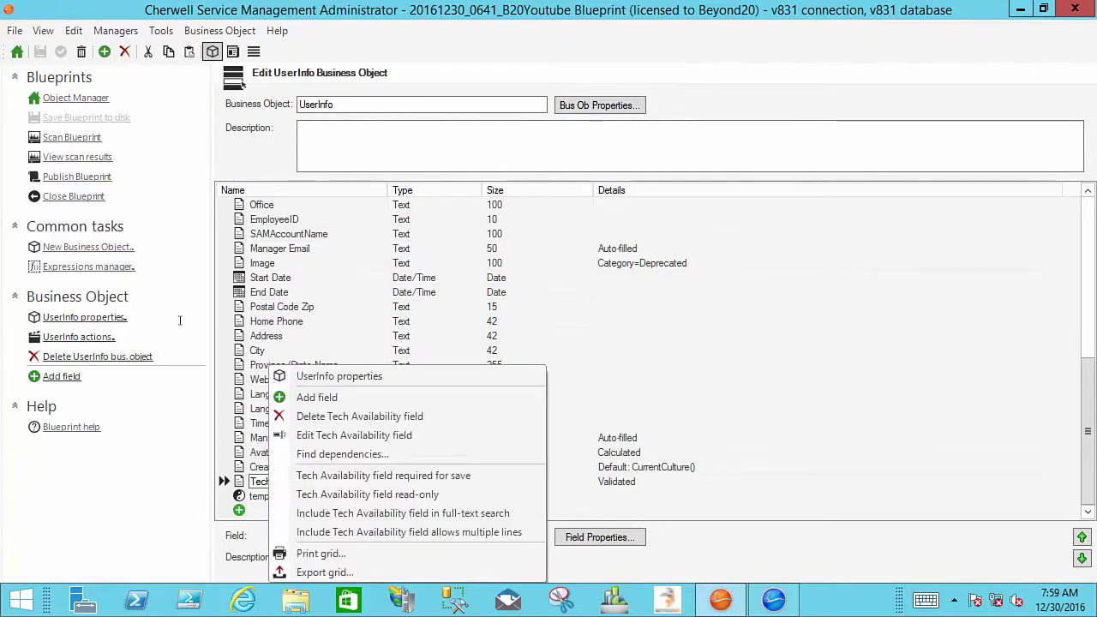
{"action": "left_click", "coordinate": [319, 437]}
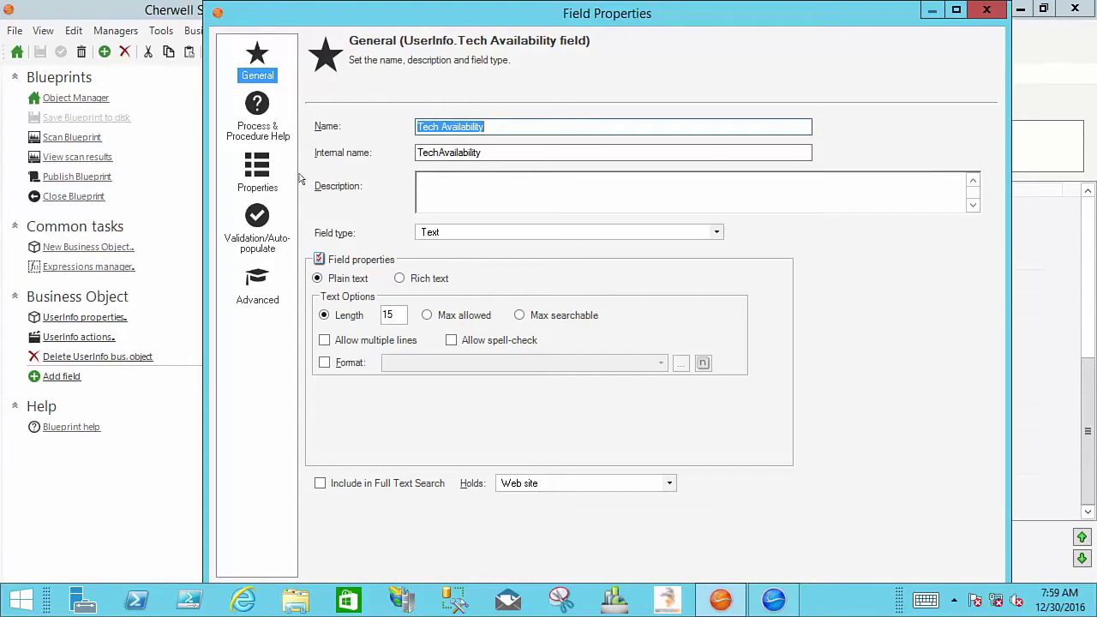
{"action": "left_click", "coordinate": [260, 169]}
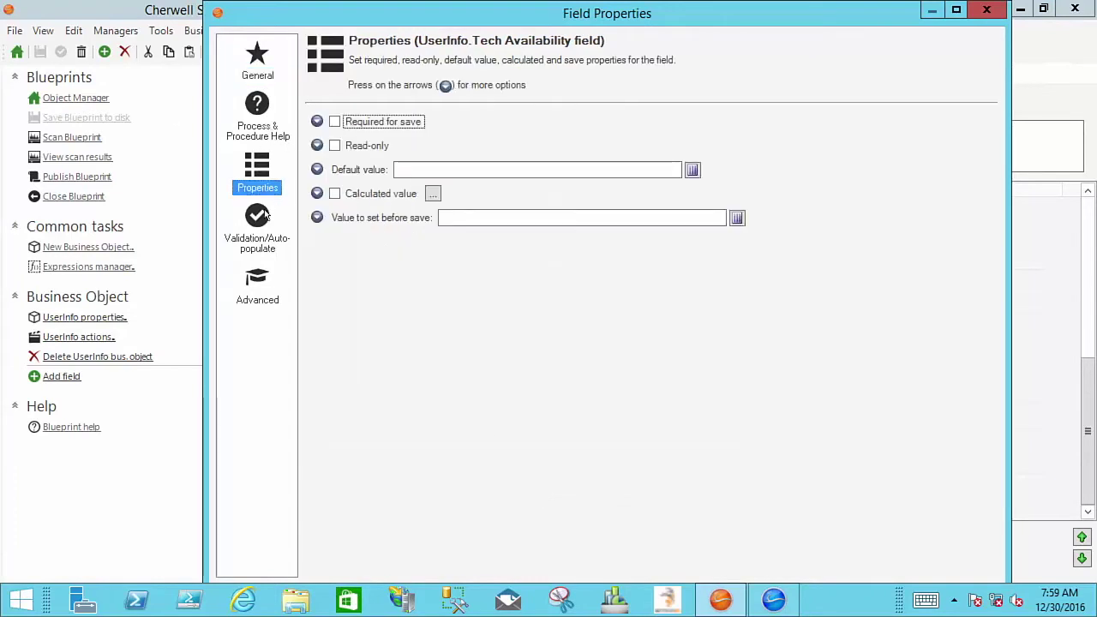
{"action": "left_click", "coordinate": [257, 216]}
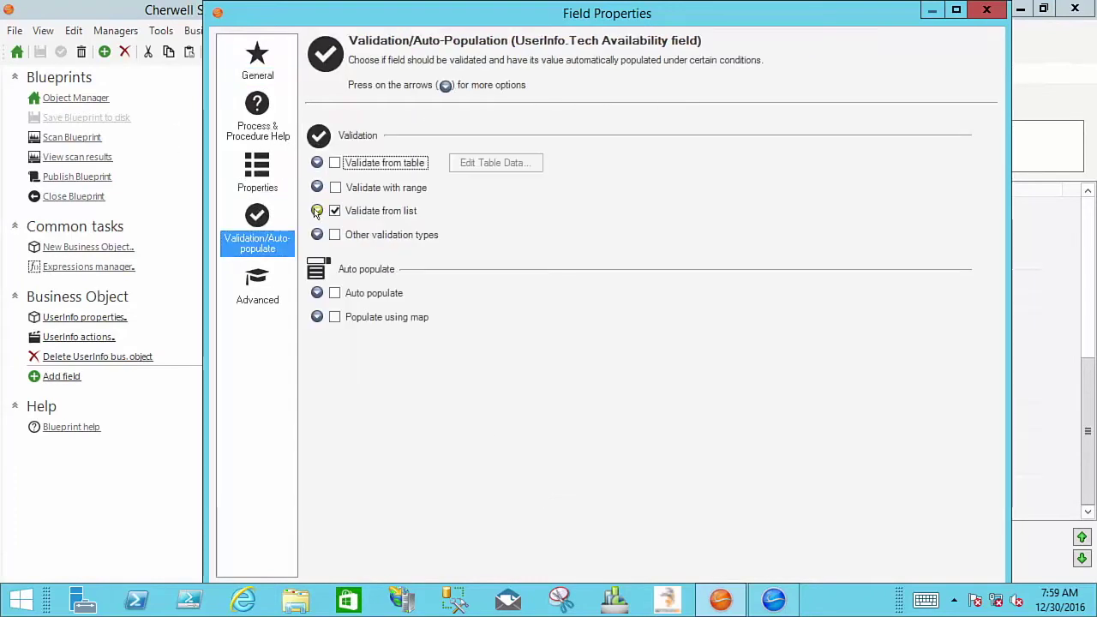
{"action": "left_click", "coordinate": [317, 210]}
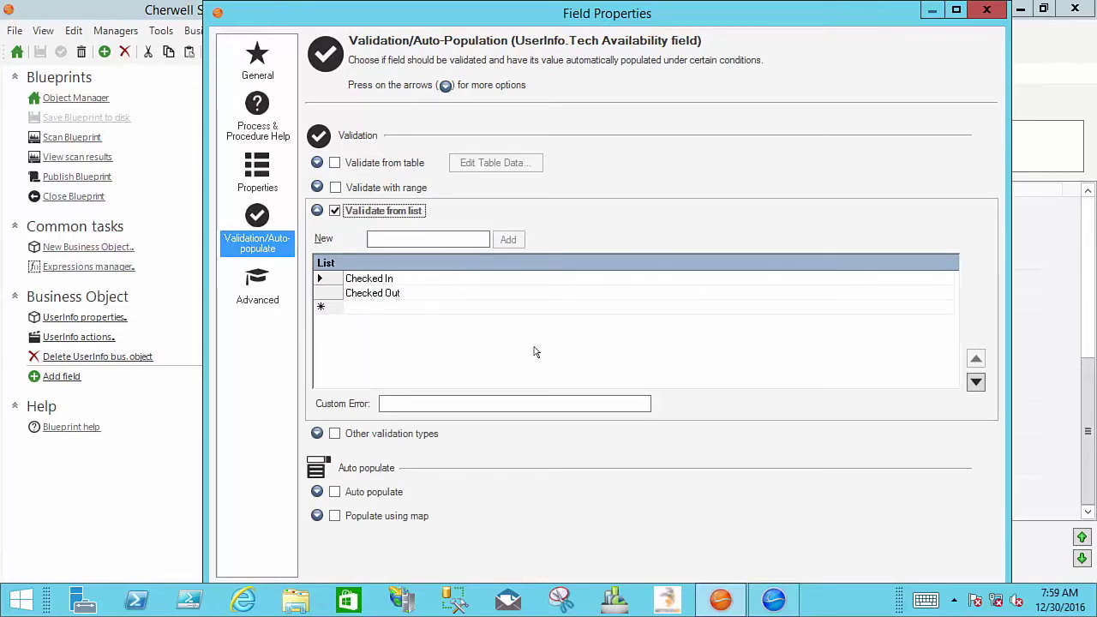
{"action": "left_click", "coordinate": [987, 12]}
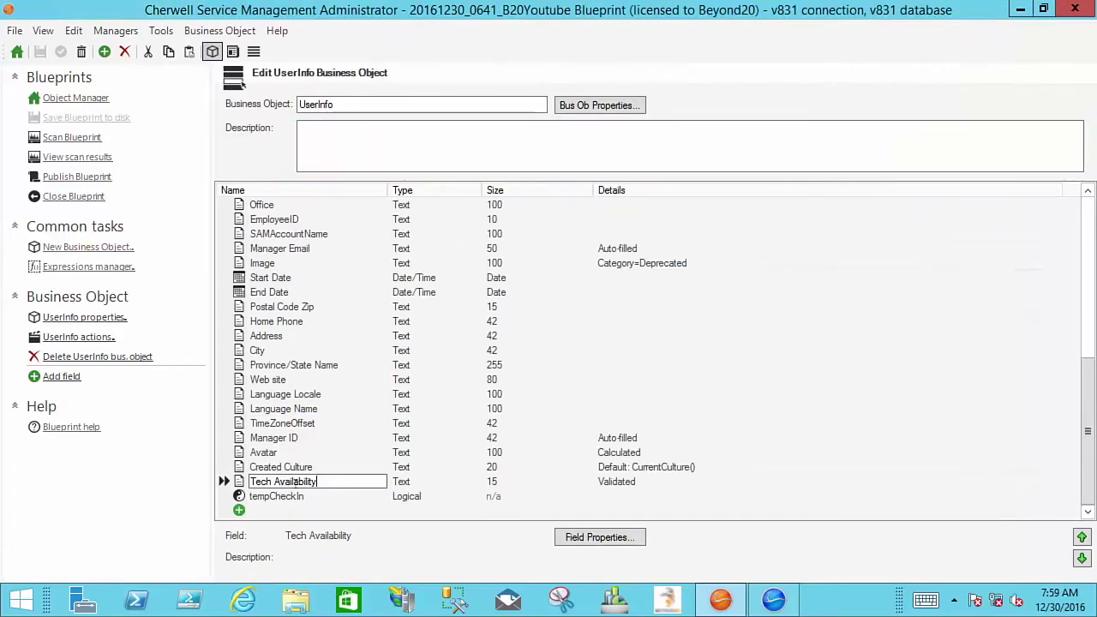
Review the tempCheckIn field's type, default value and advanced options, and close its properties without changes.
{"action": "left_click", "coordinate": [268, 497]}
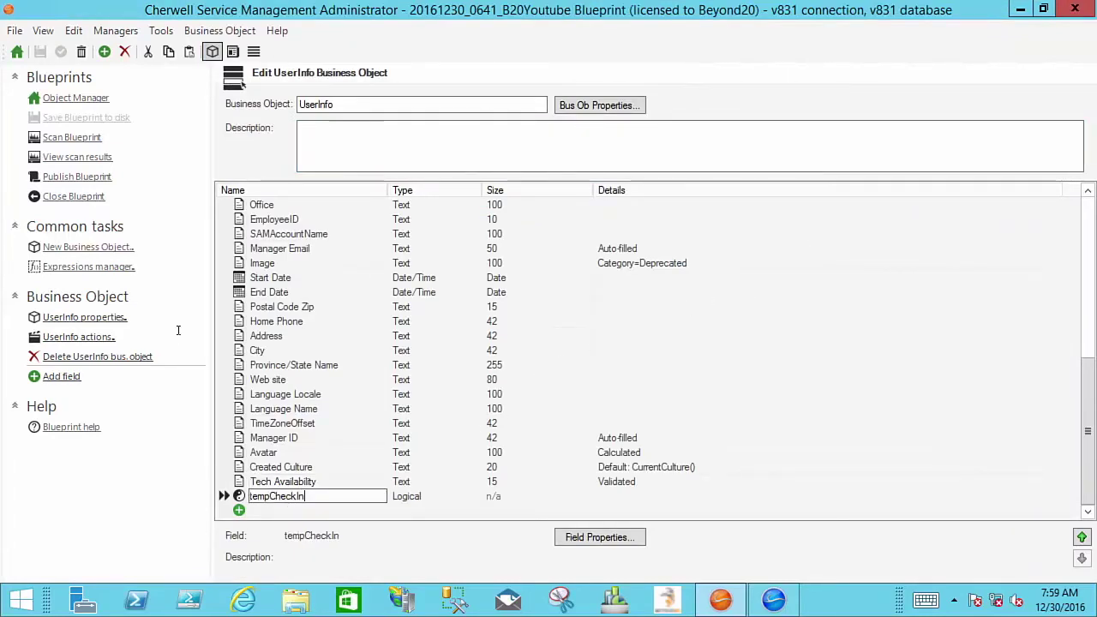
{"action": "right_click", "coordinate": [268, 496]}
{"action": "left_click", "coordinate": [313, 473]}
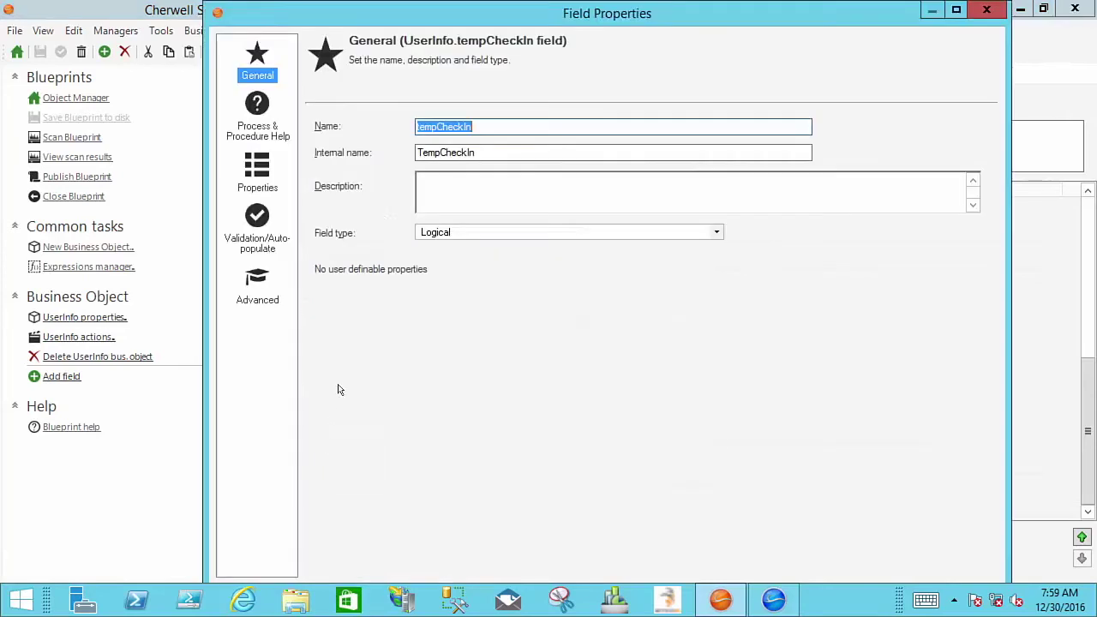
{"action": "left_click", "coordinate": [257, 176]}
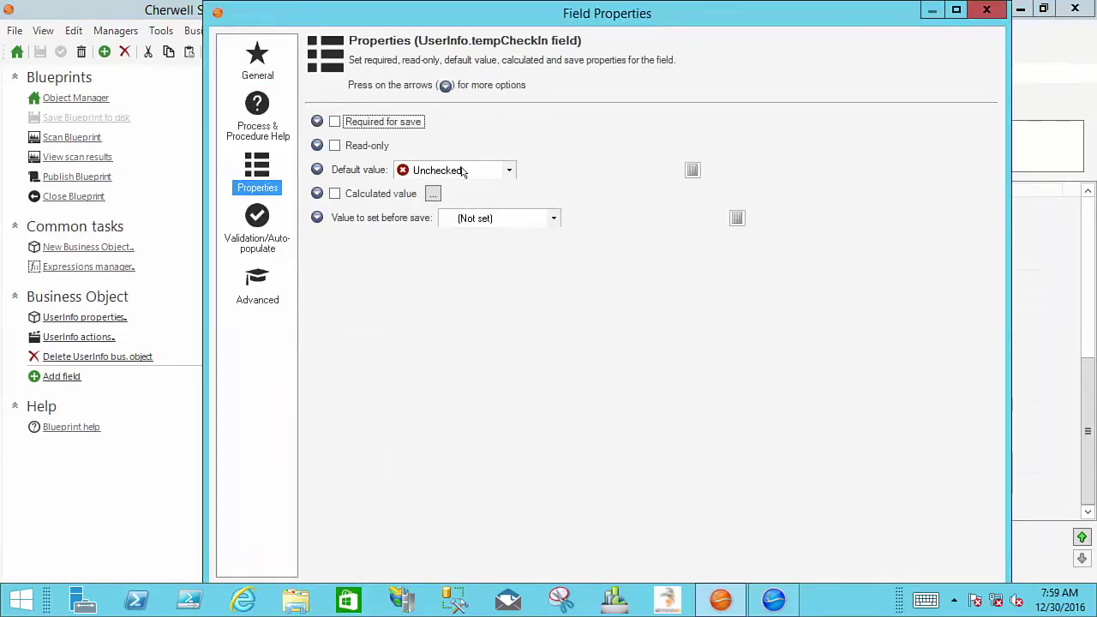
{"action": "left_click", "coordinate": [277, 295]}
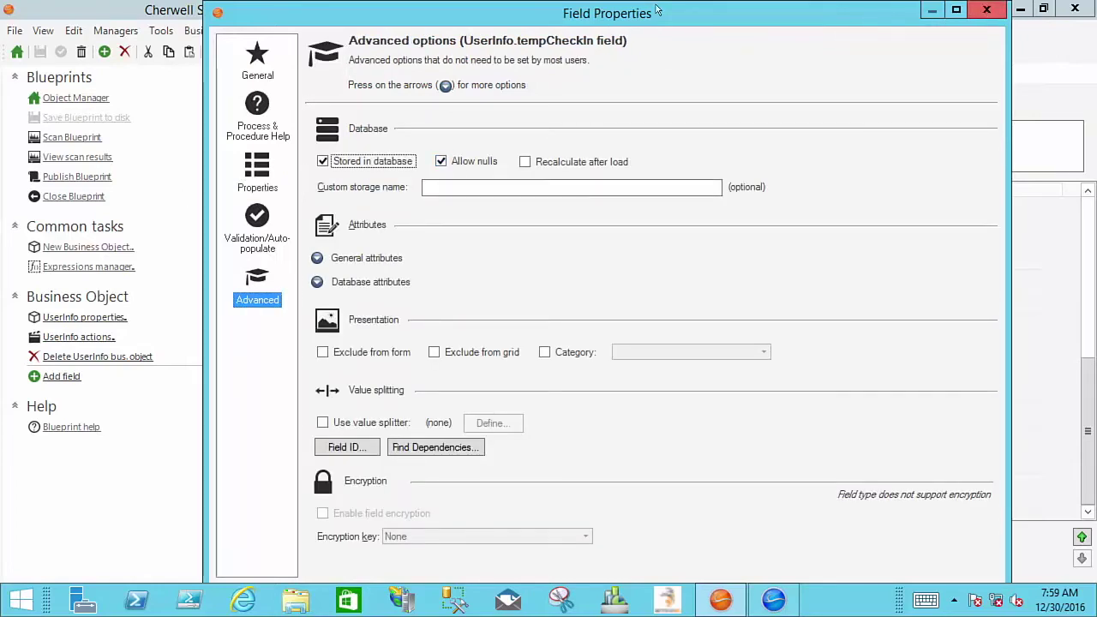
{"action": "left_click", "coordinate": [987, 9]}
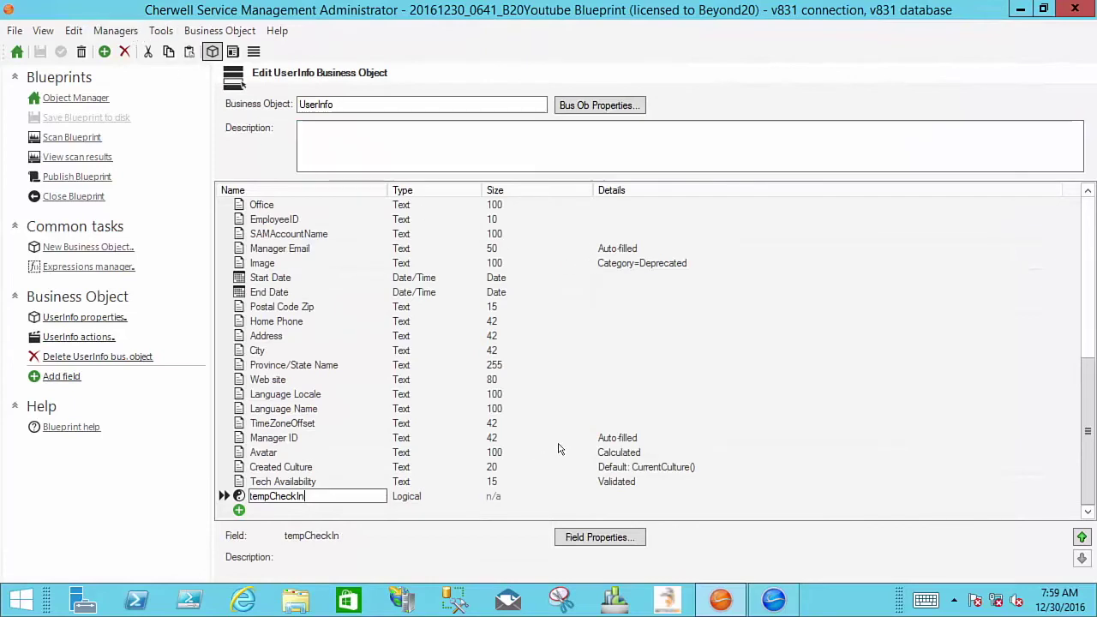
Open the My Work dashboard from the global Default Dashboards folder for editing.
{"action": "left_click", "coordinate": [116, 30]}
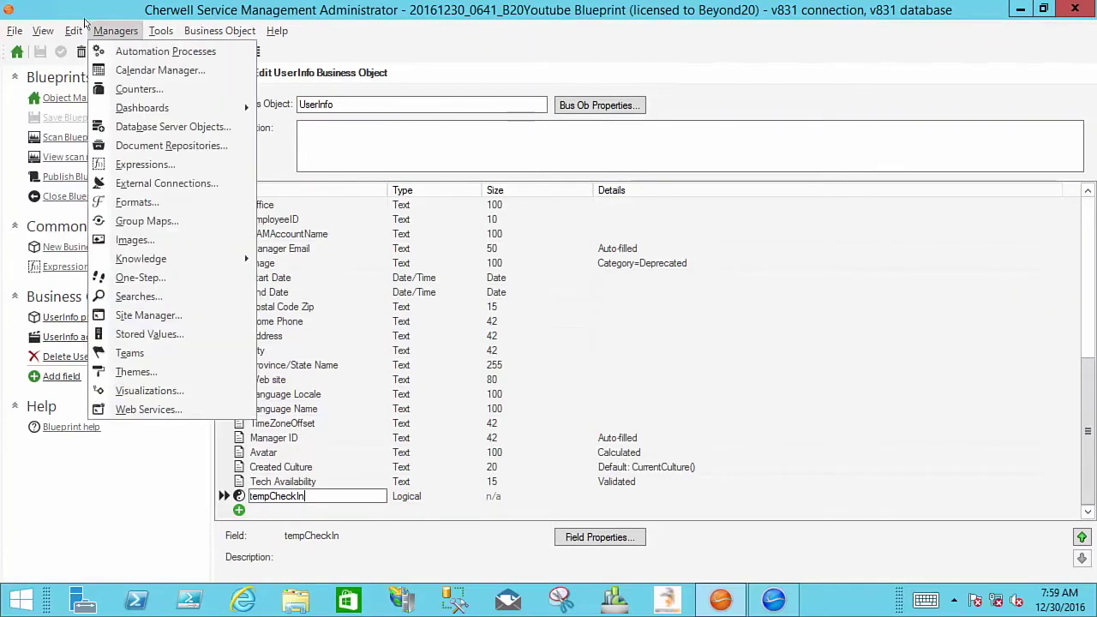
{"action": "mouse_move", "coordinate": [163, 109]}
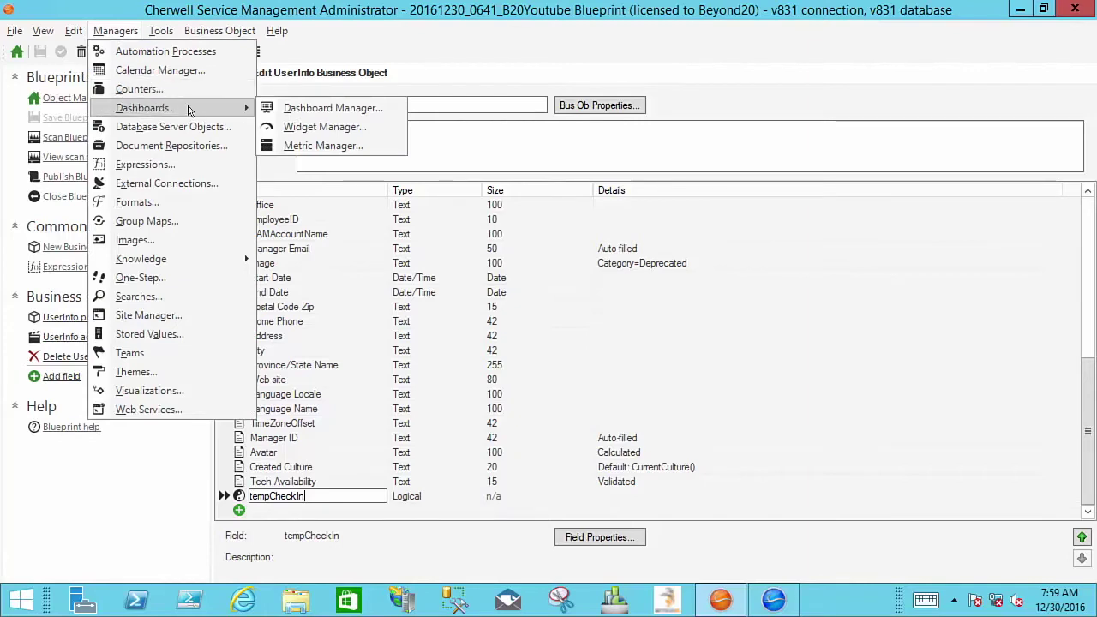
{"action": "left_click", "coordinate": [279, 108]}
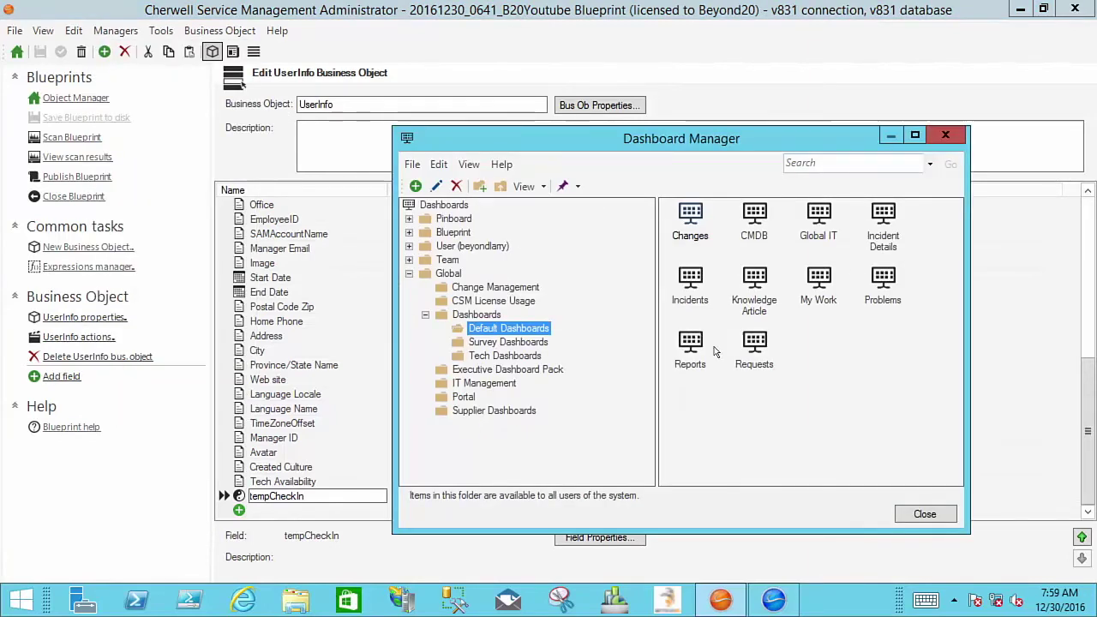
{"action": "right_click", "coordinate": [828, 284]}
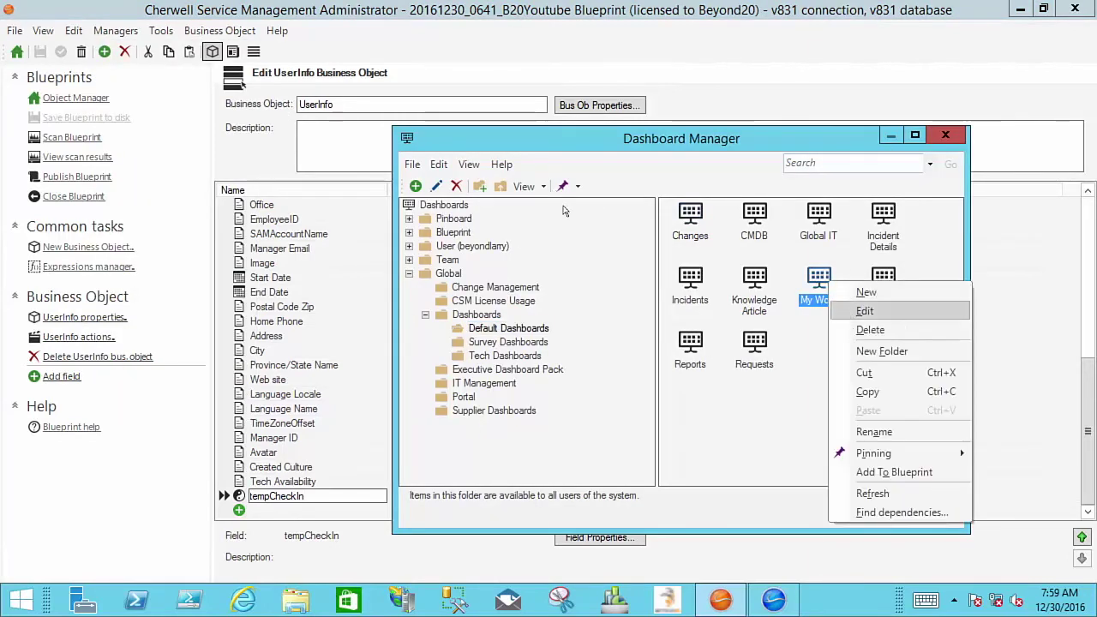
{"action": "left_click", "coordinate": [864, 311]}
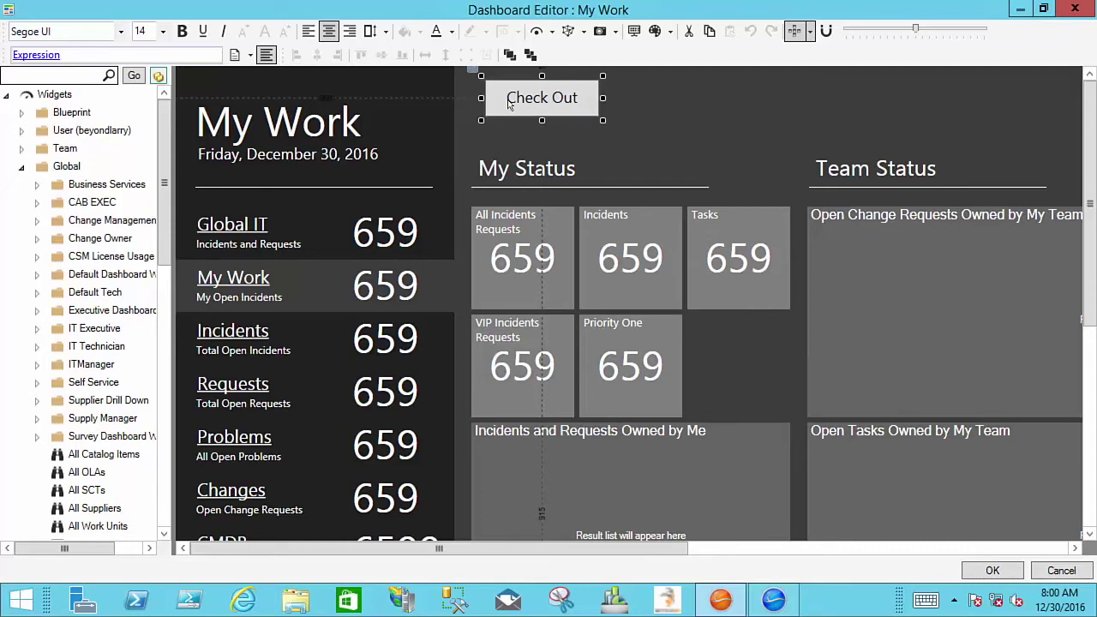
Open the Case expression behind the My Work dashboard's Check Out button label and examine its Checked In and Checked Out cases.
{"action": "left_click", "coordinate": [44, 55]}
{"action": "right_click", "coordinate": [517, 372]}
{"action": "left_click", "coordinate": [565, 406]}
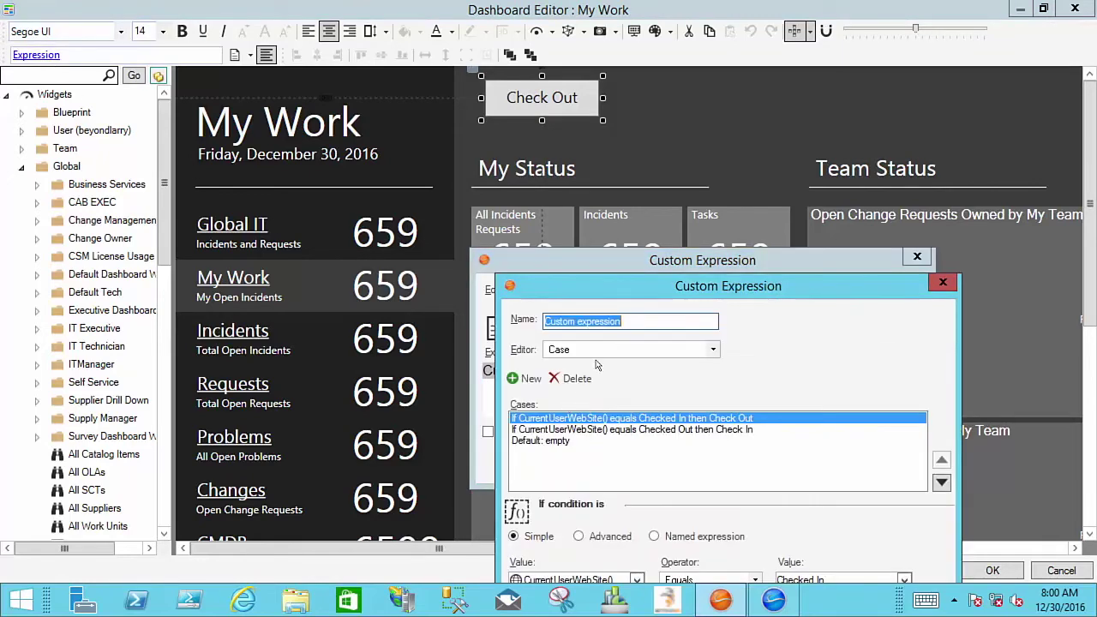
{"action": "left_click_drag", "start_coordinate": [619, 286], "coordinate": [390, 50]}
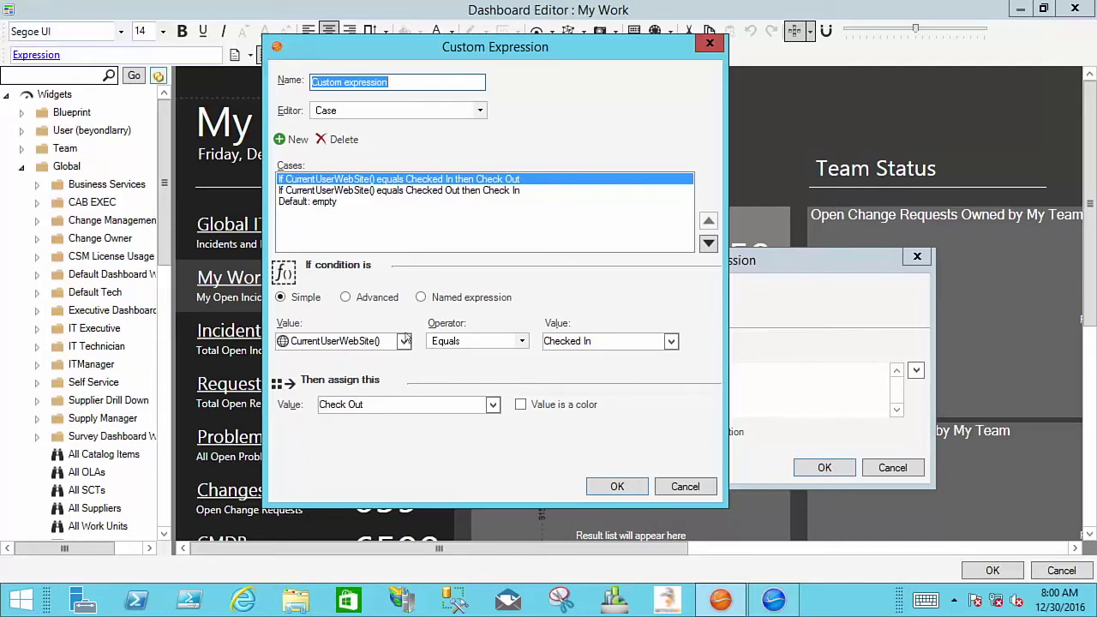
{"action": "left_click", "coordinate": [412, 194]}
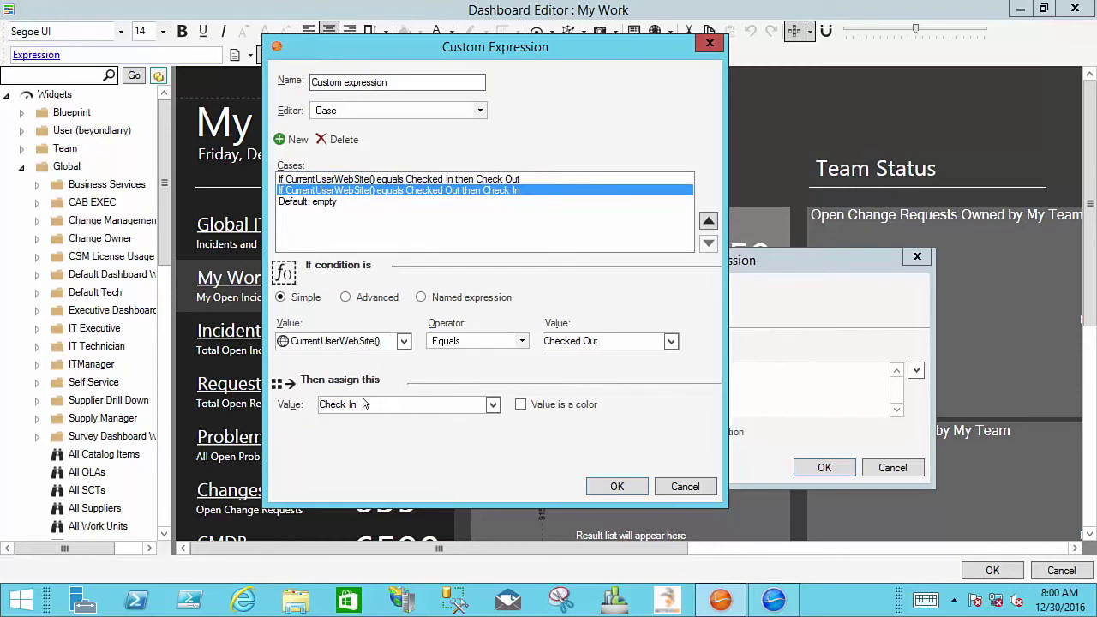
Try replacing the Checked Out case with a default value of Check In, and discard the expression changes.
{"action": "left_click", "coordinate": [329, 140]}
{"action": "left_click", "coordinate": [546, 306]}
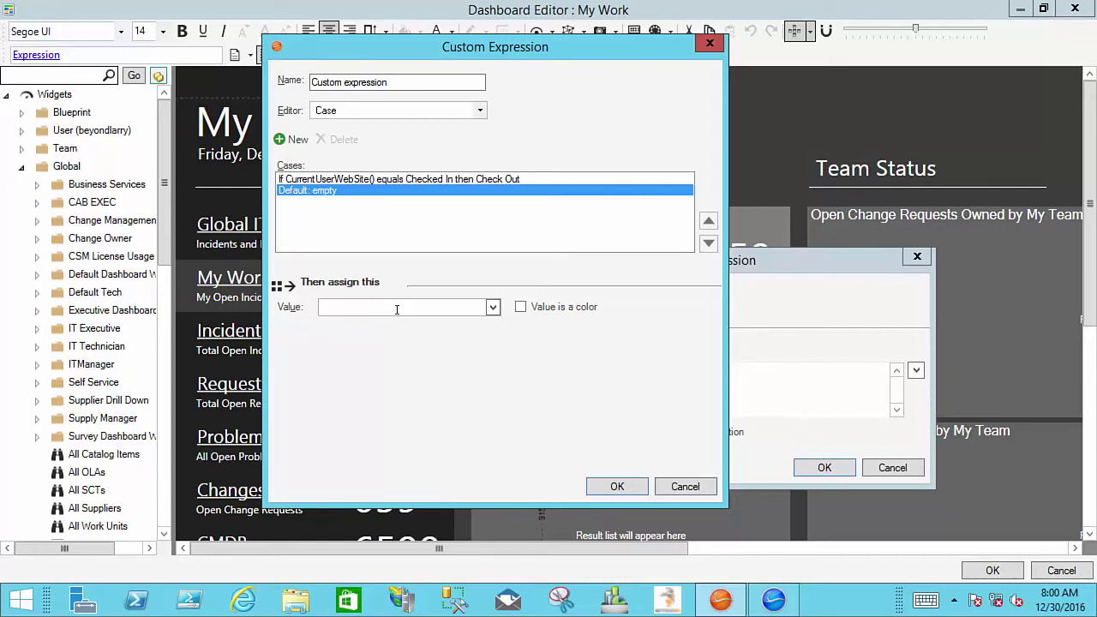
{"action": "type", "text": "Check In"}
{"action": "left_click", "coordinate": [677, 485]}
{"action": "left_click", "coordinate": [903, 469]}
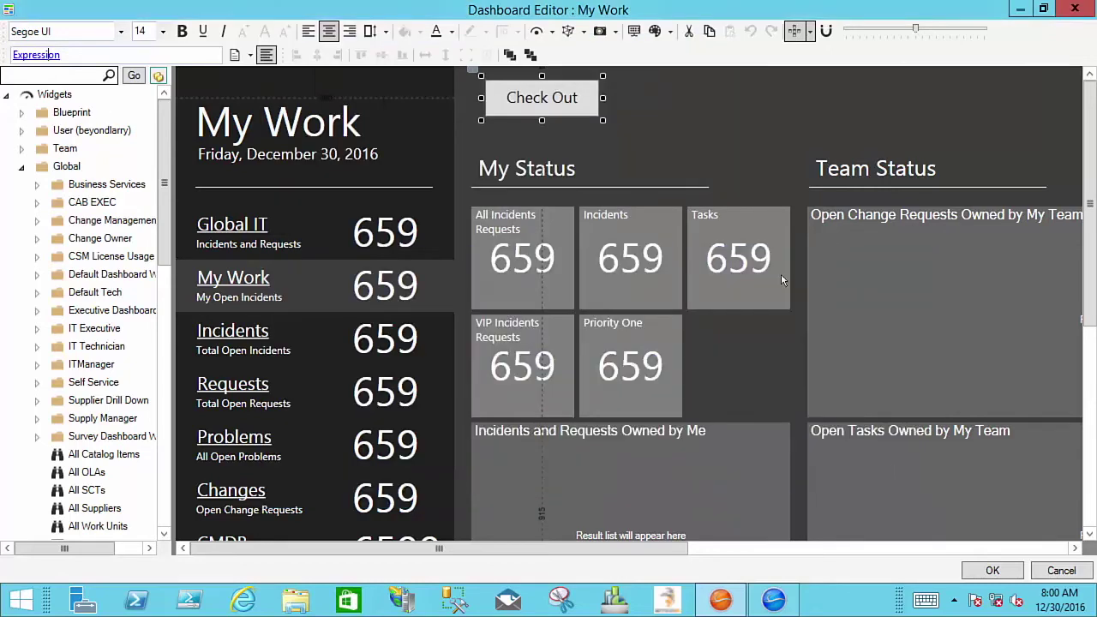
Open the Check In / Check Out One-Step linked to the dashboard button and examine its Go to a record action.
{"action": "right_click", "coordinate": [549, 94]}
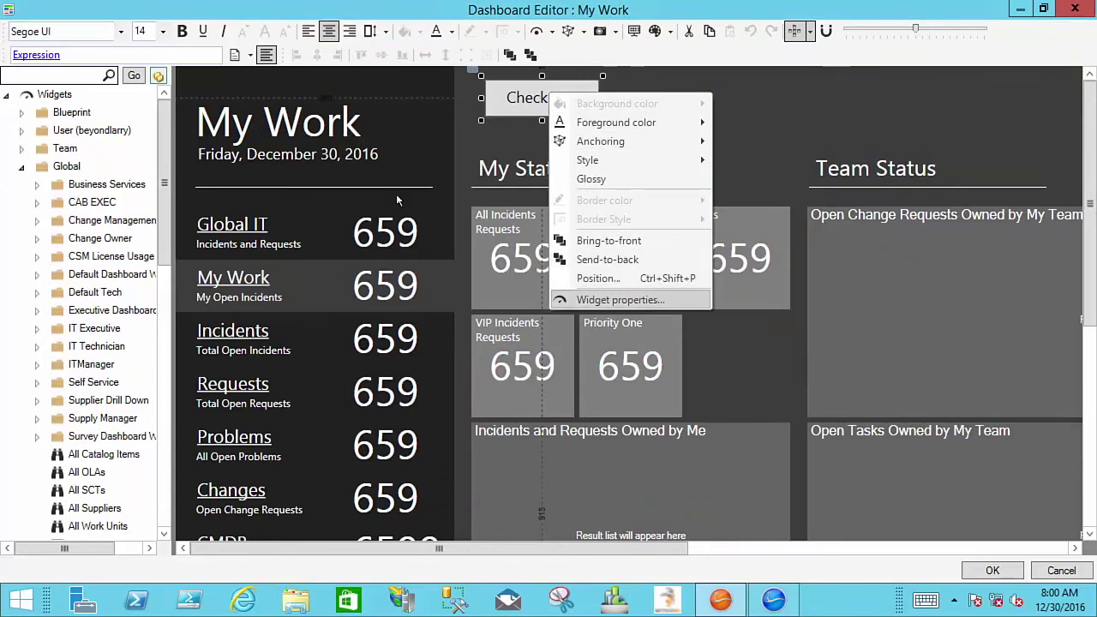
{"action": "left_click", "coordinate": [599, 299]}
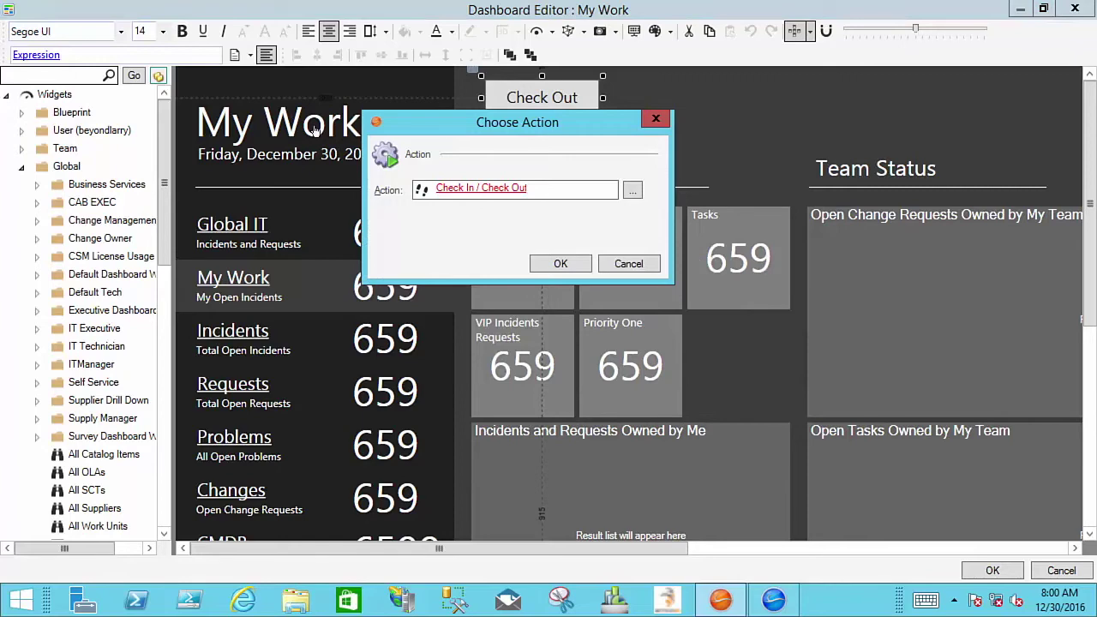
{"action": "left_click", "coordinate": [473, 192]}
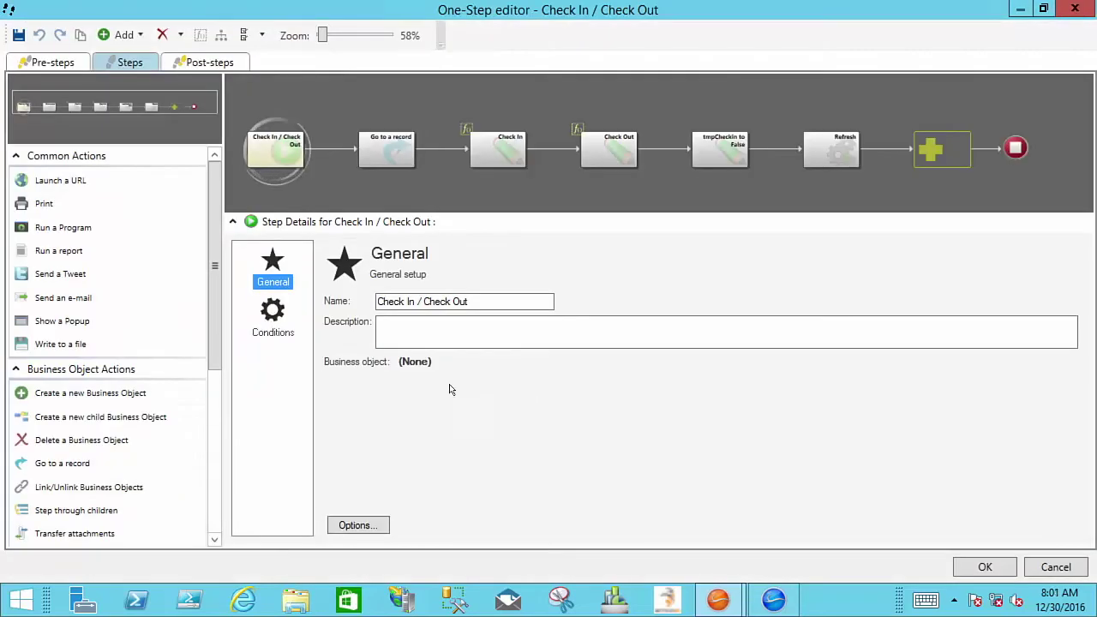
{"action": "left_click", "coordinate": [388, 149]}
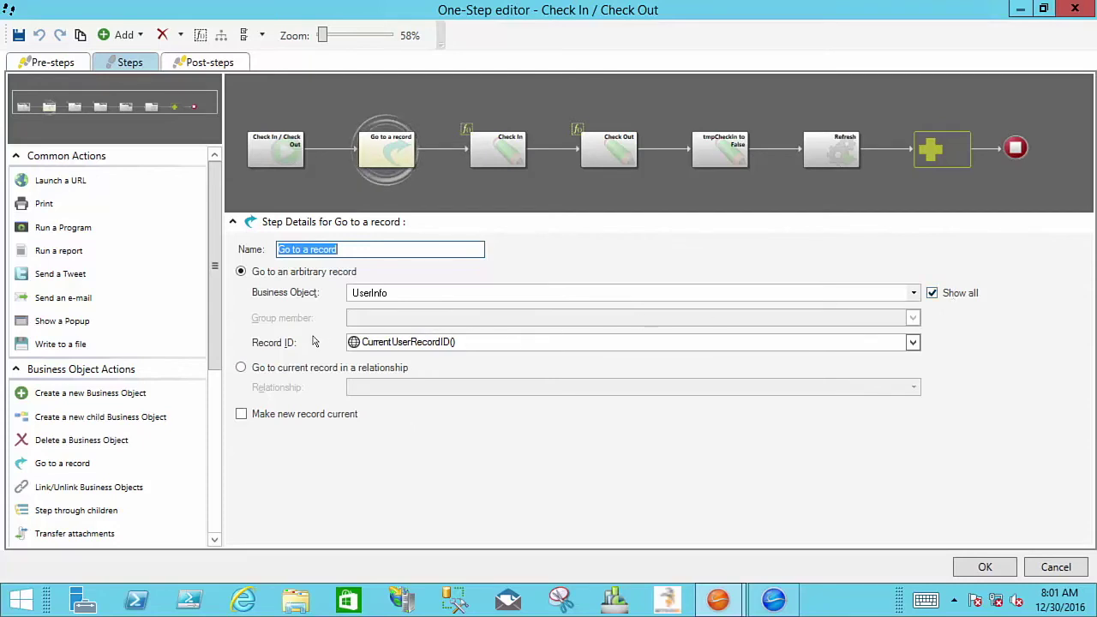
Examine the values the One-Step's Check In action assigns to the Tech Availability and tempCheckIn fields.
{"action": "left_click", "coordinate": [500, 158]}
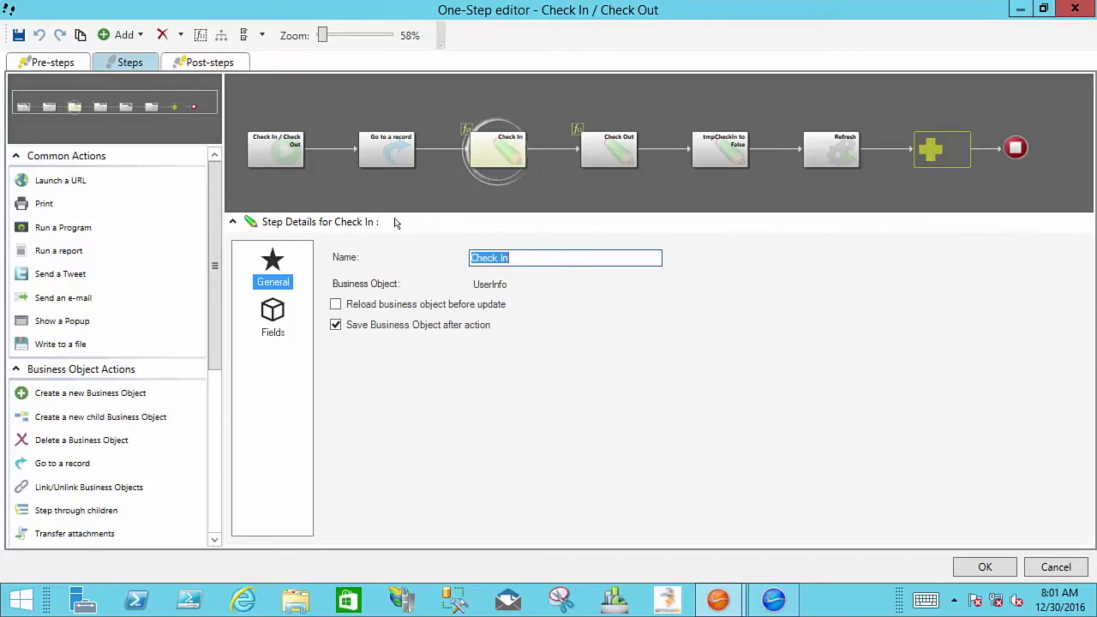
{"action": "left_click", "coordinate": [275, 317]}
{"action": "left_click", "coordinate": [525, 252]}
{"action": "left_click", "coordinate": [411, 291]}
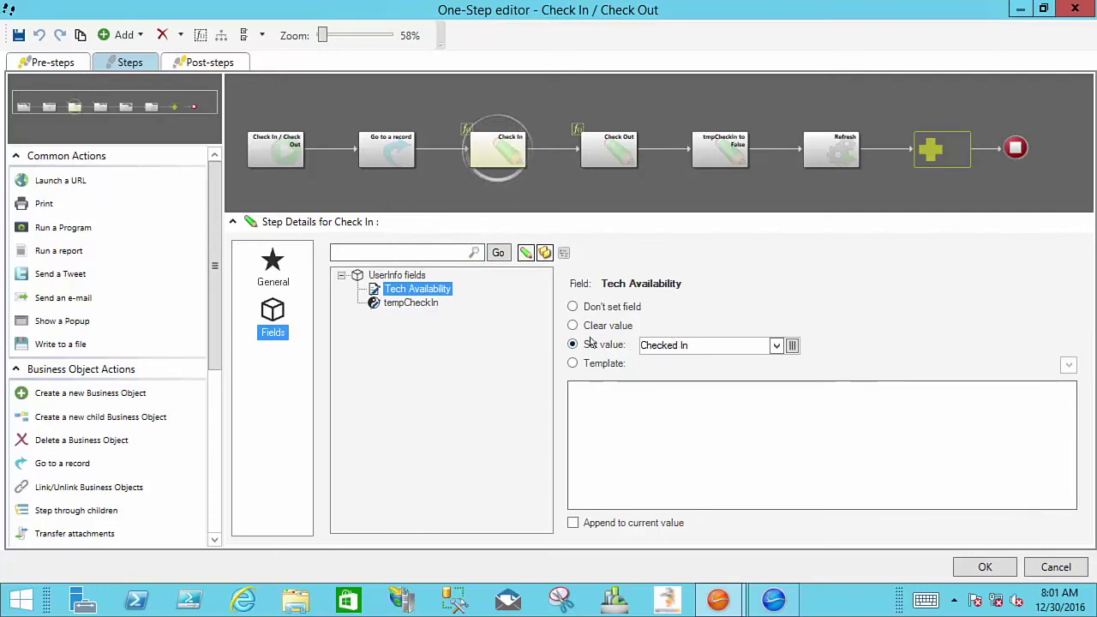
{"action": "left_click", "coordinate": [409, 304]}
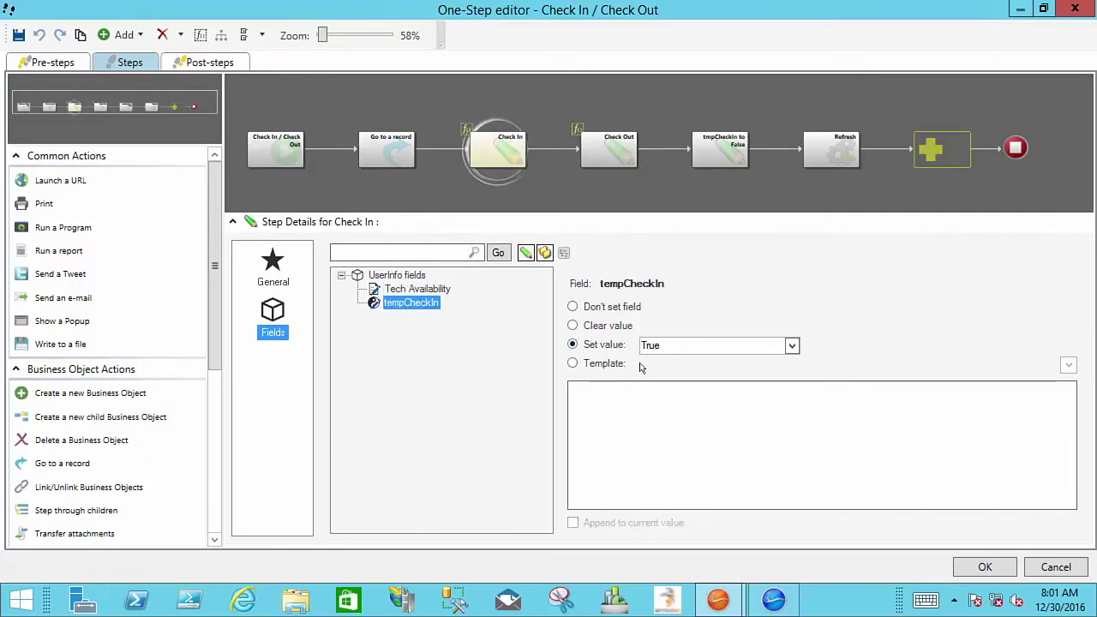
Inspect the Check In action's condition expression and close it without changes.
{"action": "right_click", "coordinate": [506, 158]}
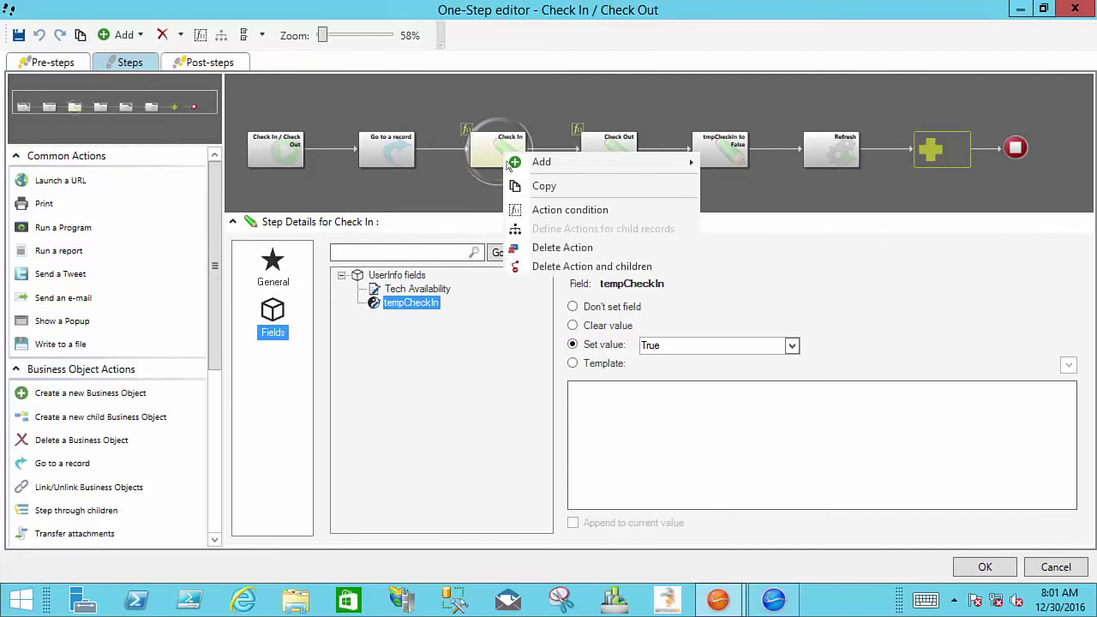
{"action": "left_click", "coordinate": [535, 210]}
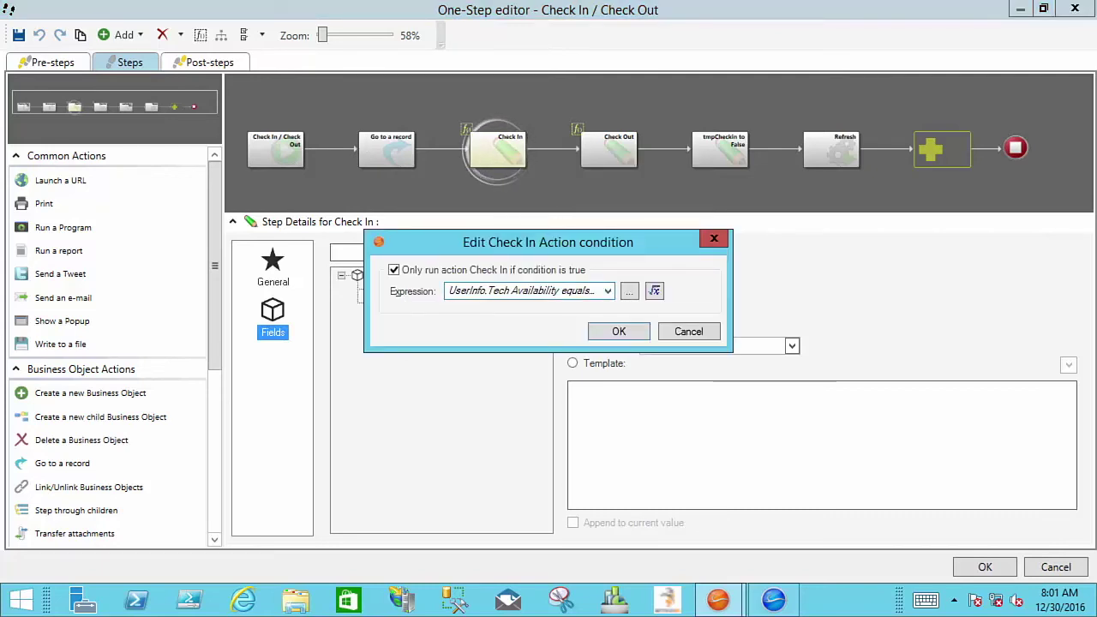
{"action": "left_click", "coordinate": [653, 290]}
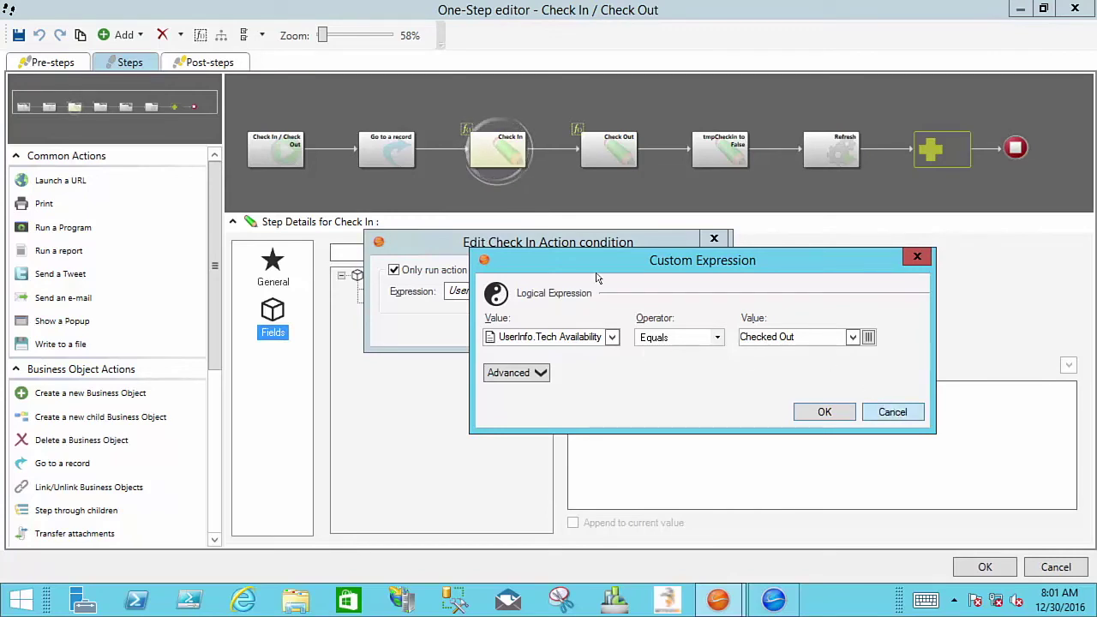
{"action": "left_click", "coordinate": [892, 412]}
{"action": "left_click", "coordinate": [688, 332]}
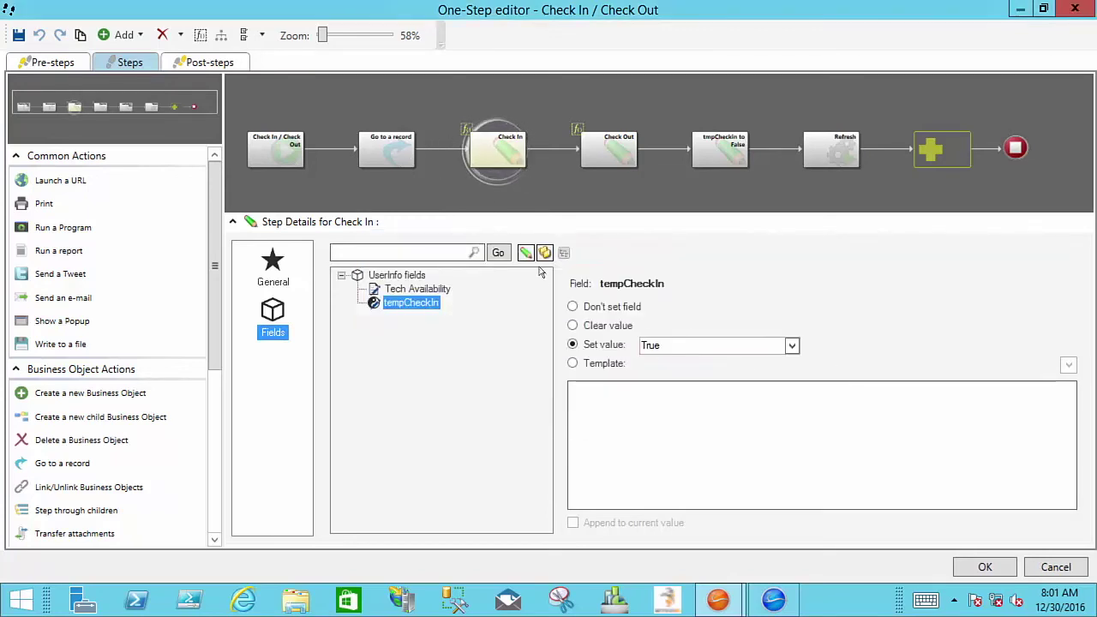
Inspect the Check Out action's condition expression and close it without changes.
{"action": "left_click", "coordinate": [607, 160]}
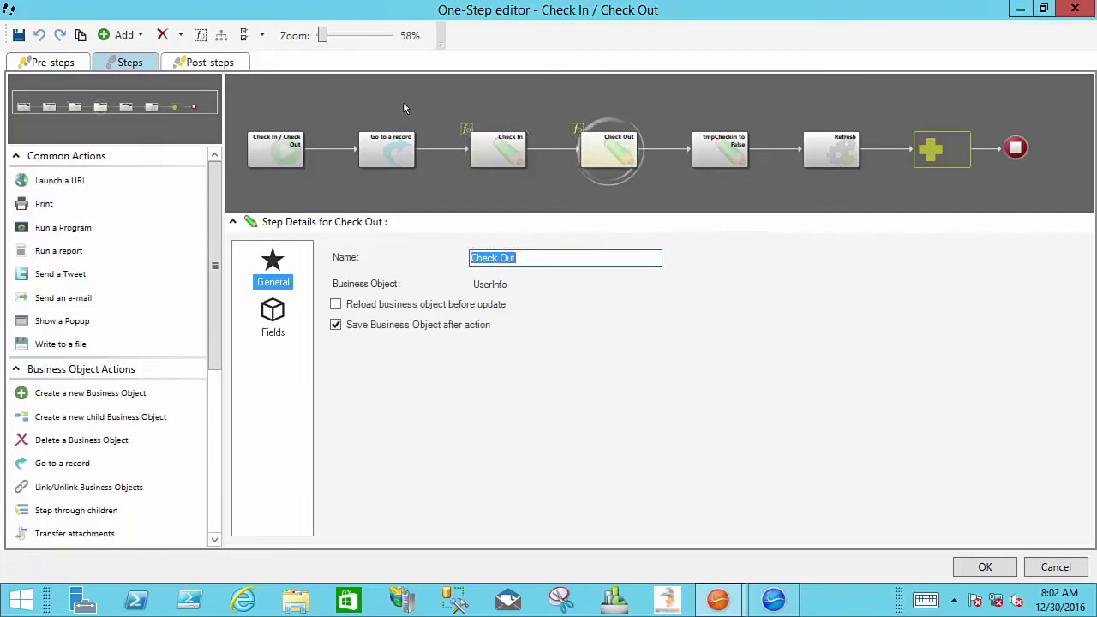
{"action": "right_click", "coordinate": [605, 151]}
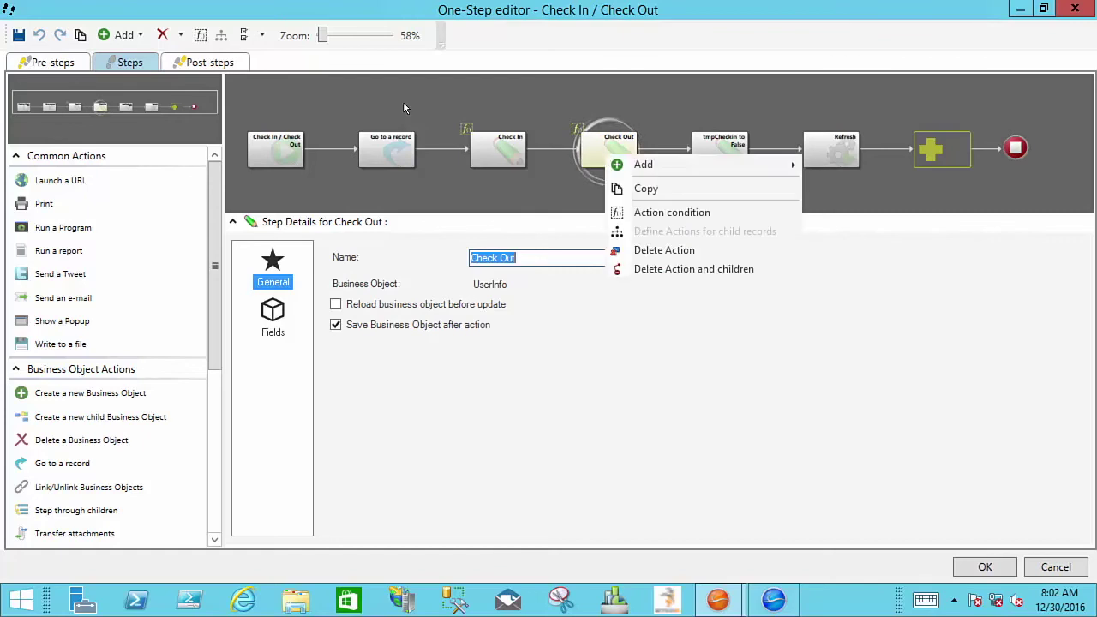
{"action": "left_click", "coordinate": [634, 212]}
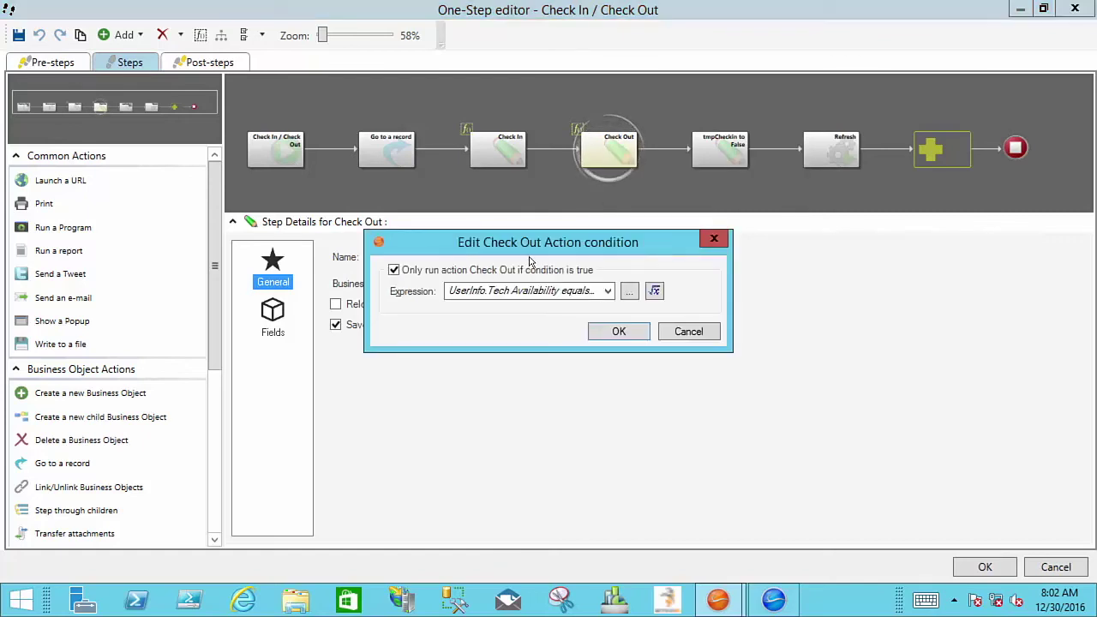
{"action": "left_click", "coordinate": [654, 290]}
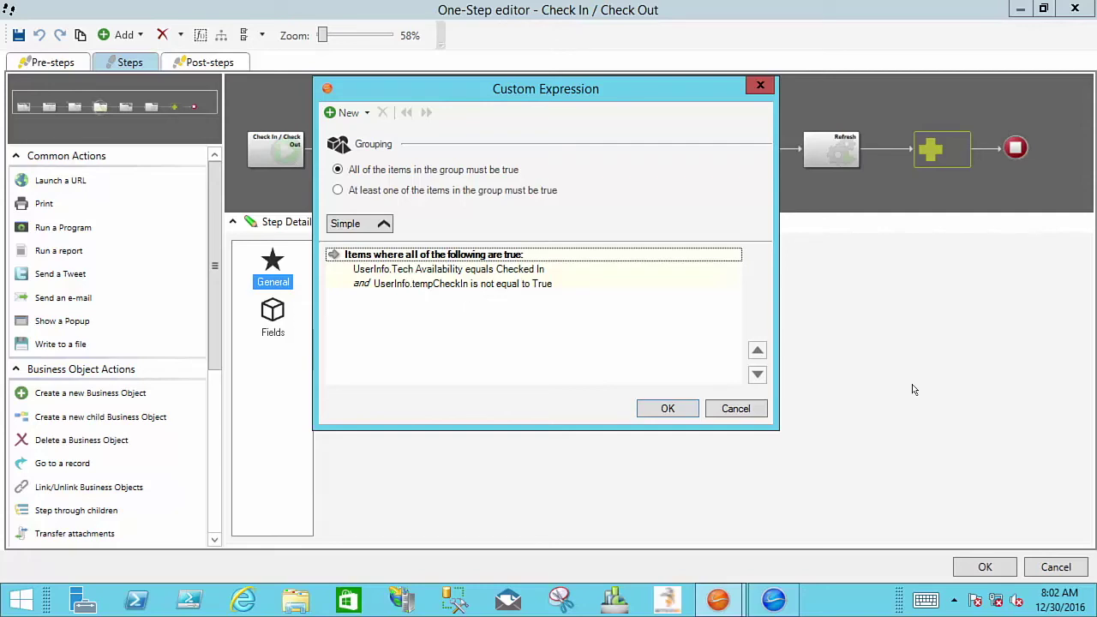
{"action": "left_click", "coordinate": [742, 415]}
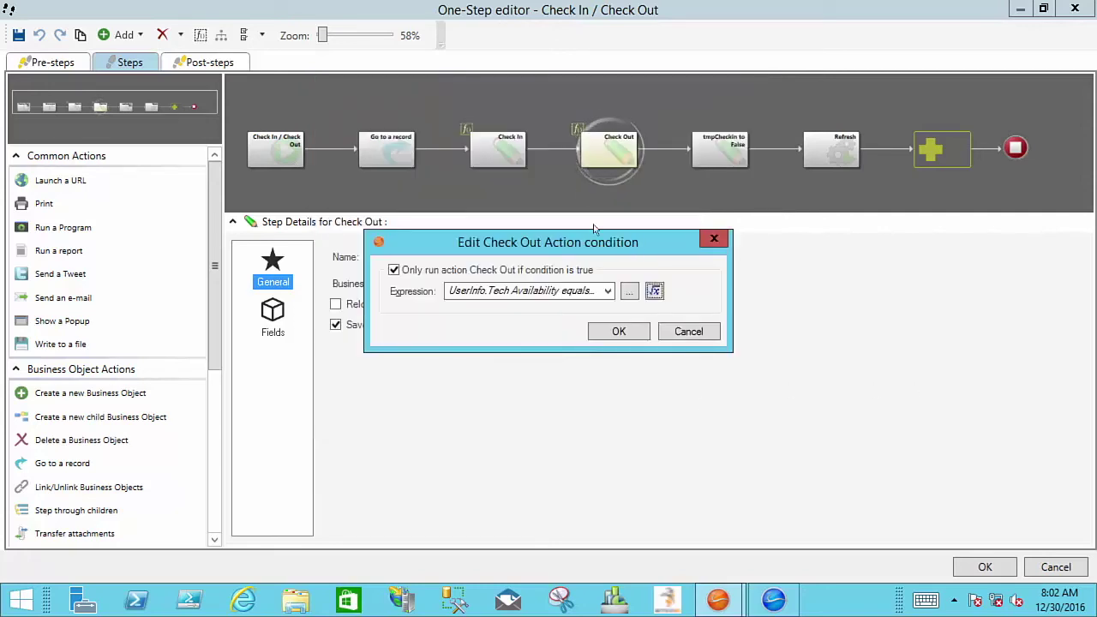
{"action": "left_click", "coordinate": [689, 328]}
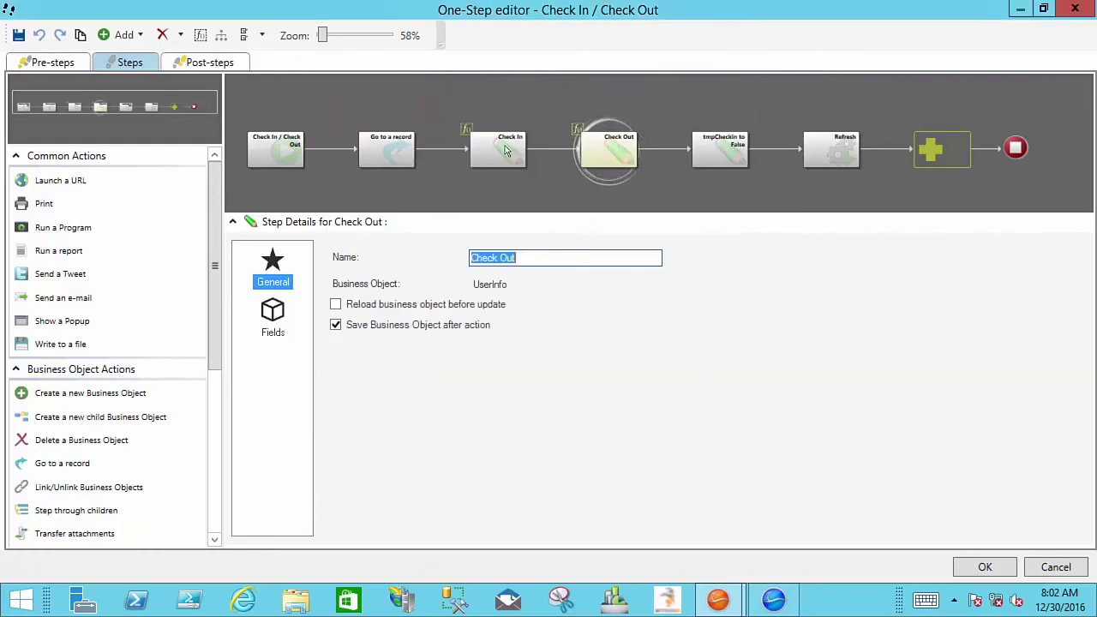
Compare the values that the Check In and Check Out actions assign to the Tech Availability and tempCheckIn fields.
{"action": "left_click", "coordinate": [273, 317]}
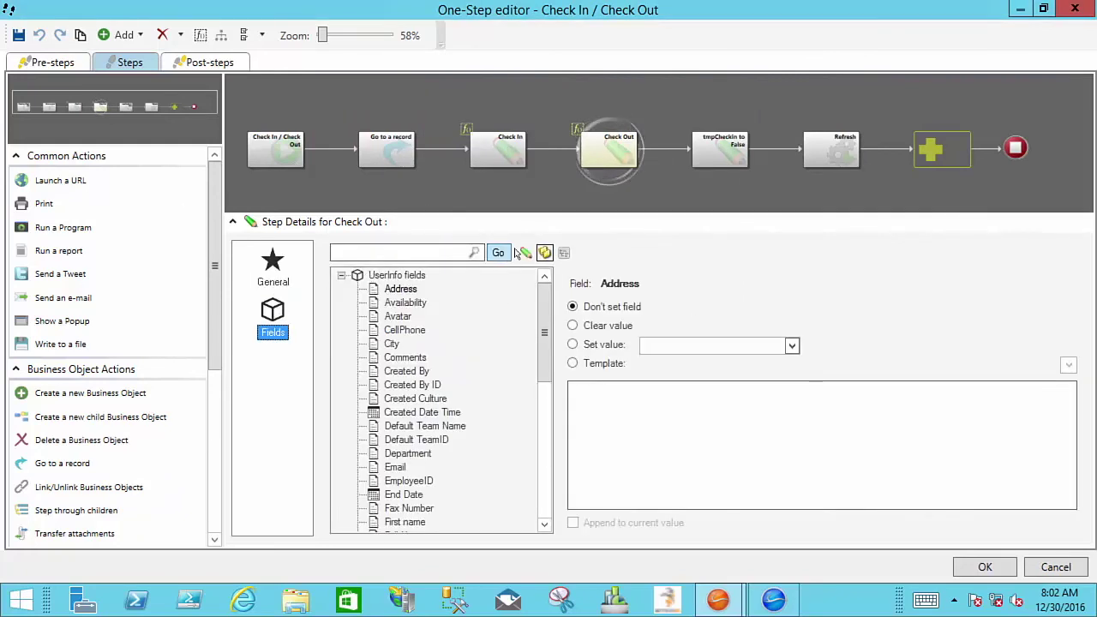
{"action": "left_click", "coordinate": [499, 152]}
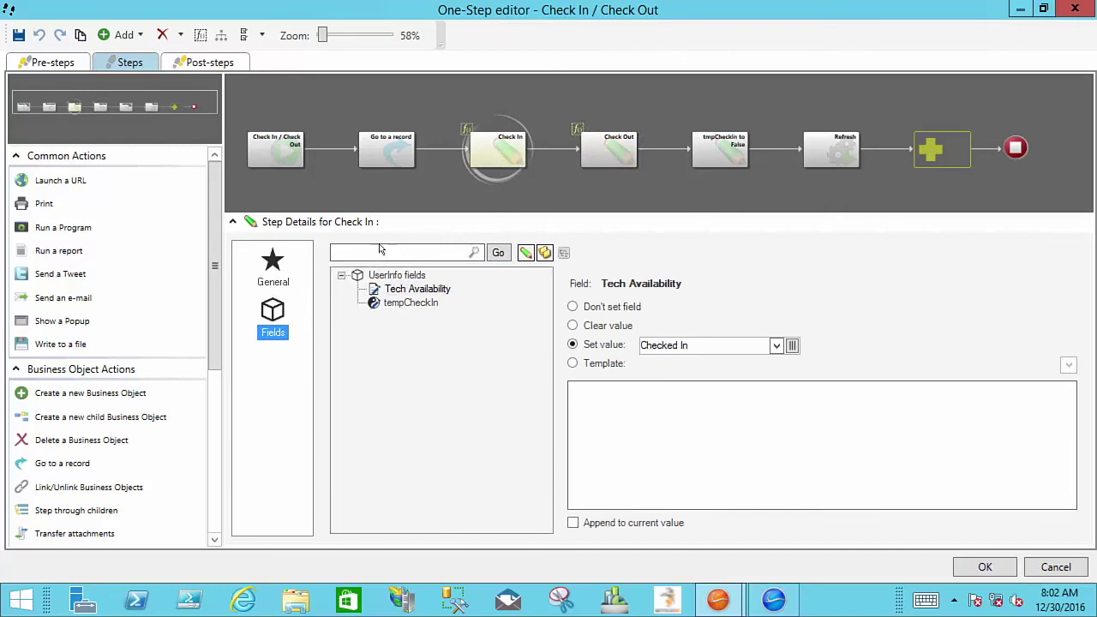
{"action": "left_click", "coordinate": [424, 291]}
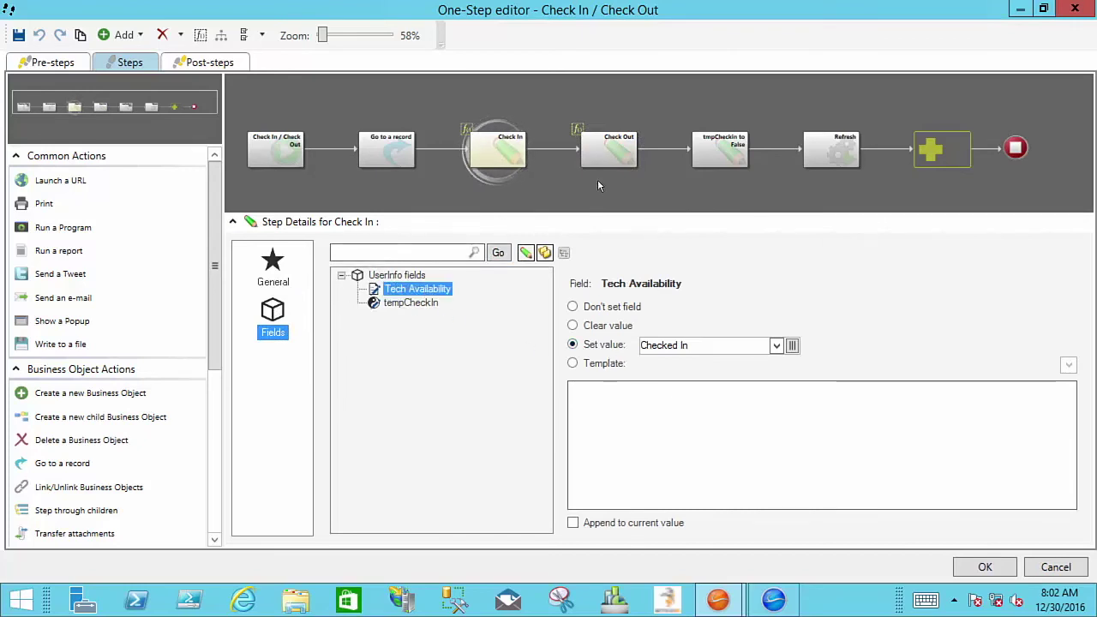
{"action": "left_click", "coordinate": [613, 157]}
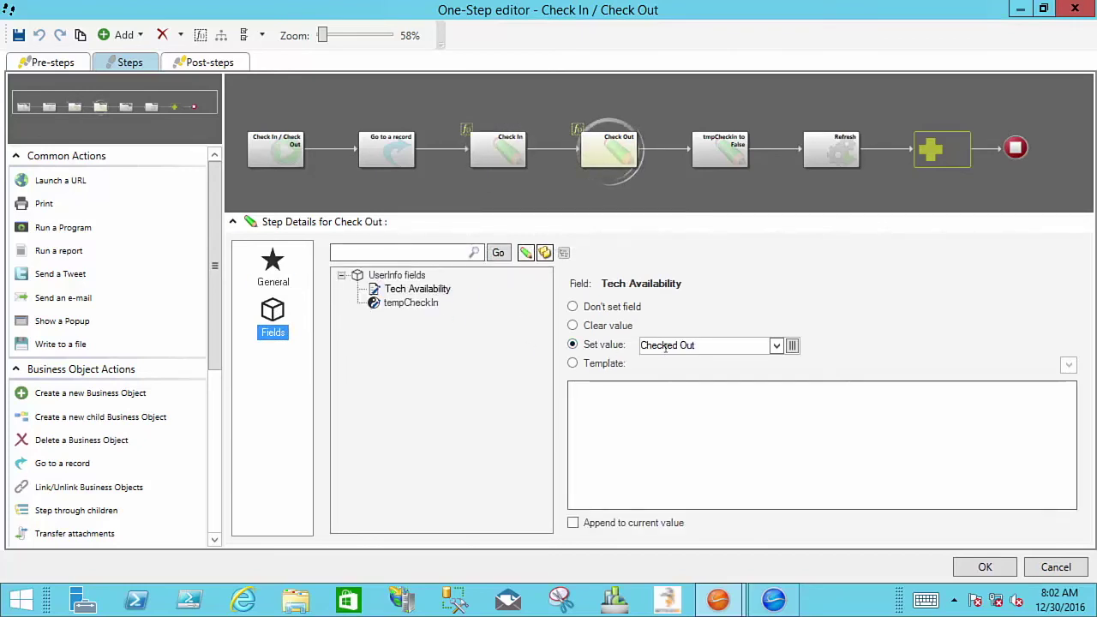
{"action": "left_click", "coordinate": [413, 302]}
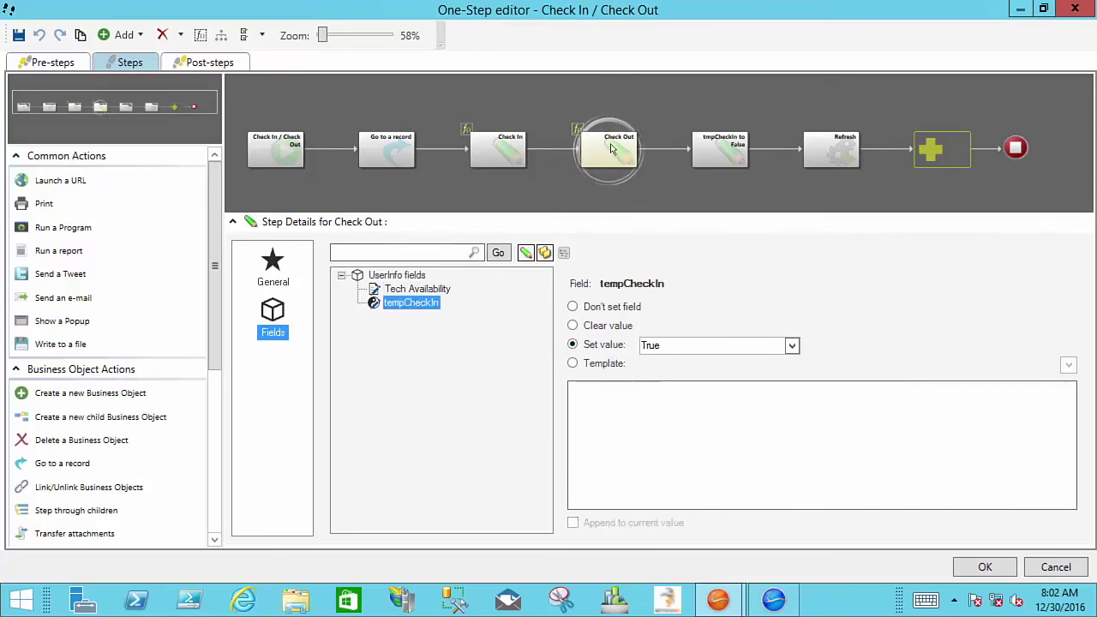
{"action": "left_click", "coordinate": [334, 109]}
{"action": "key", "text": "Left"}
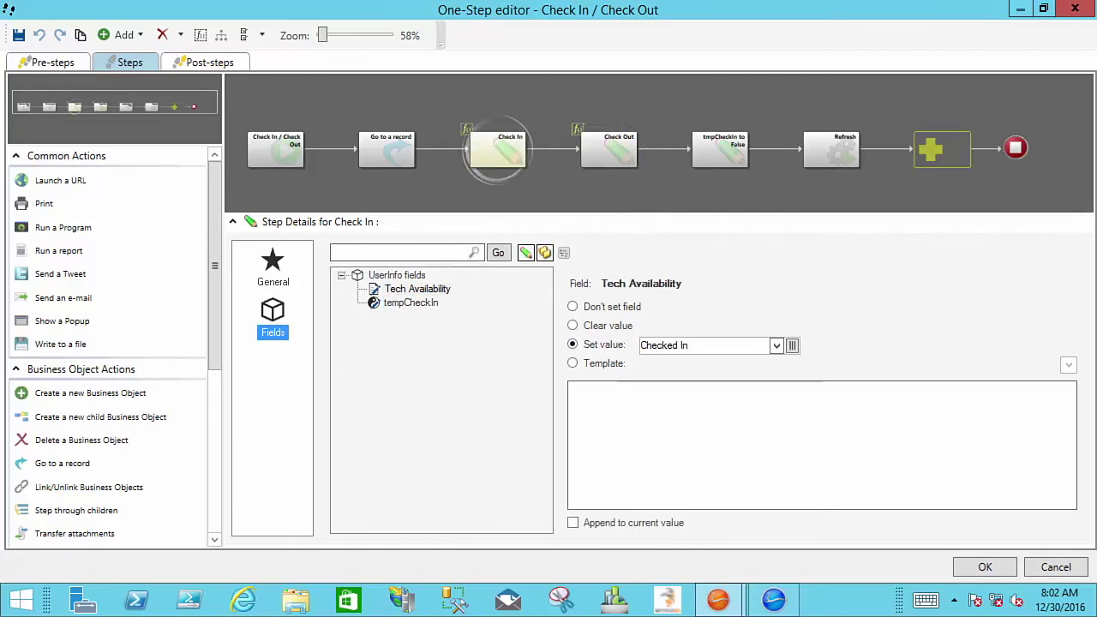
{"action": "left_click", "coordinate": [428, 304]}
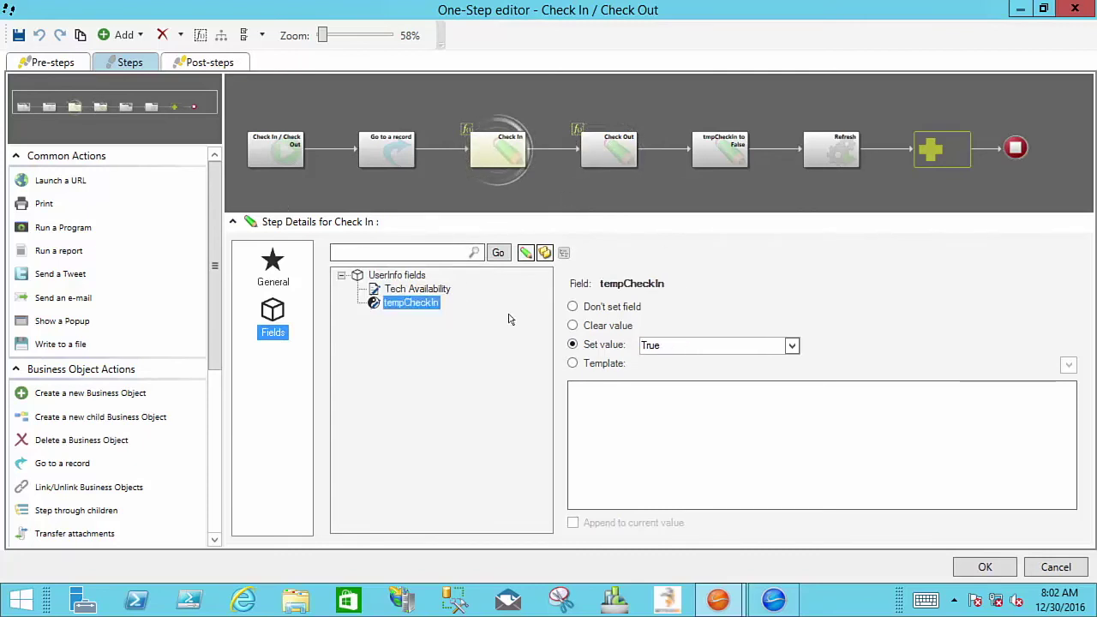
Examine the field value set by the tmpCheckin to False action and the command used by the Refresh action.
{"action": "left_click", "coordinate": [722, 149]}
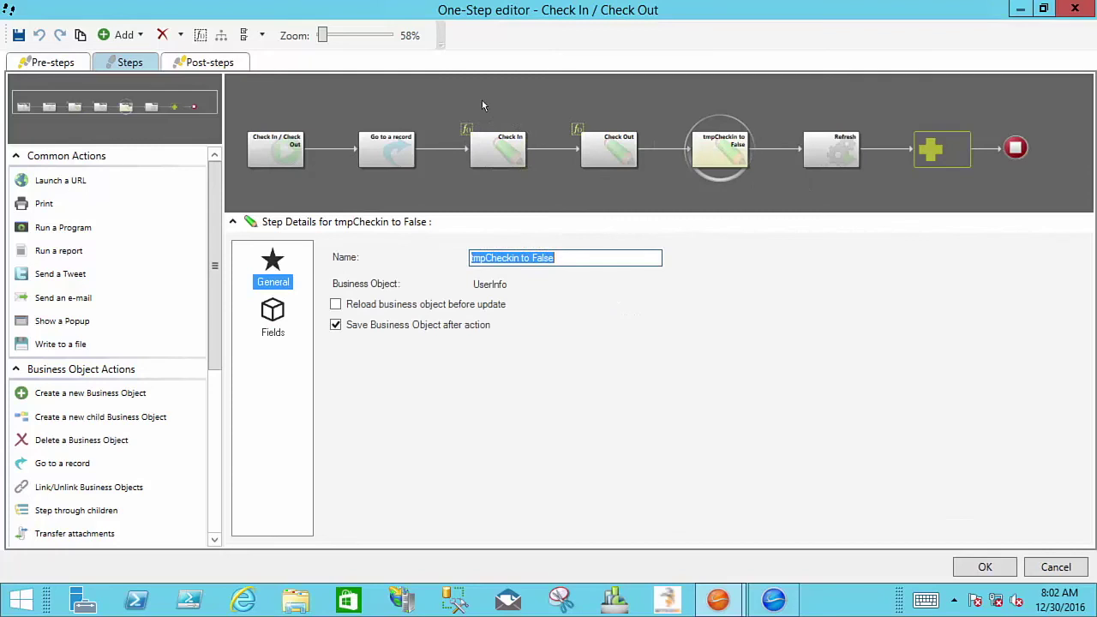
{"action": "left_click", "coordinate": [273, 319]}
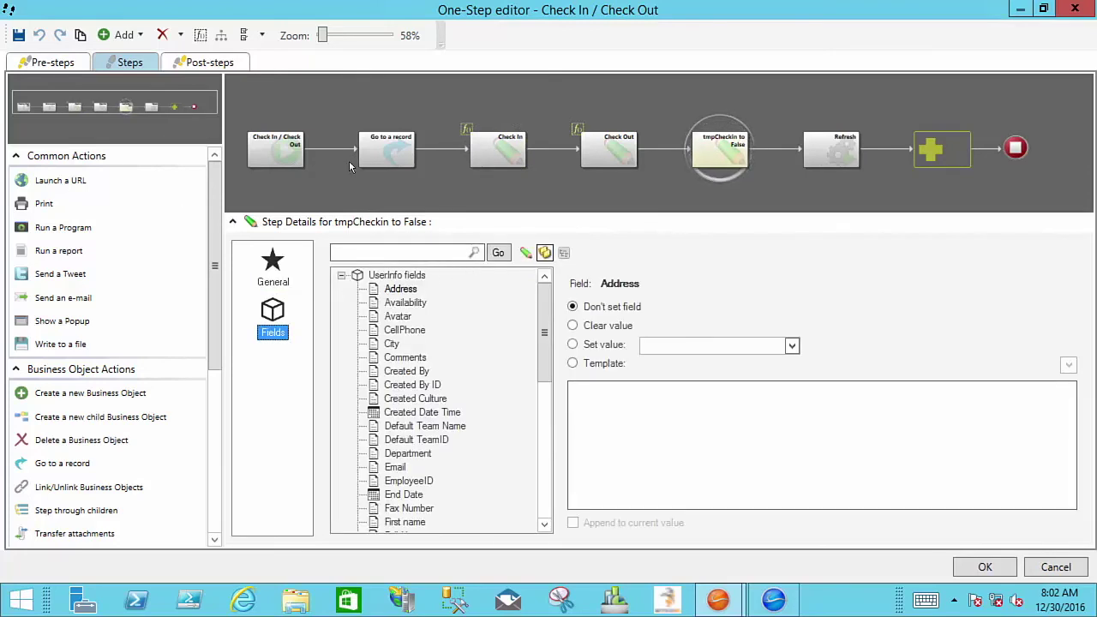
{"action": "left_click", "coordinate": [525, 252]}
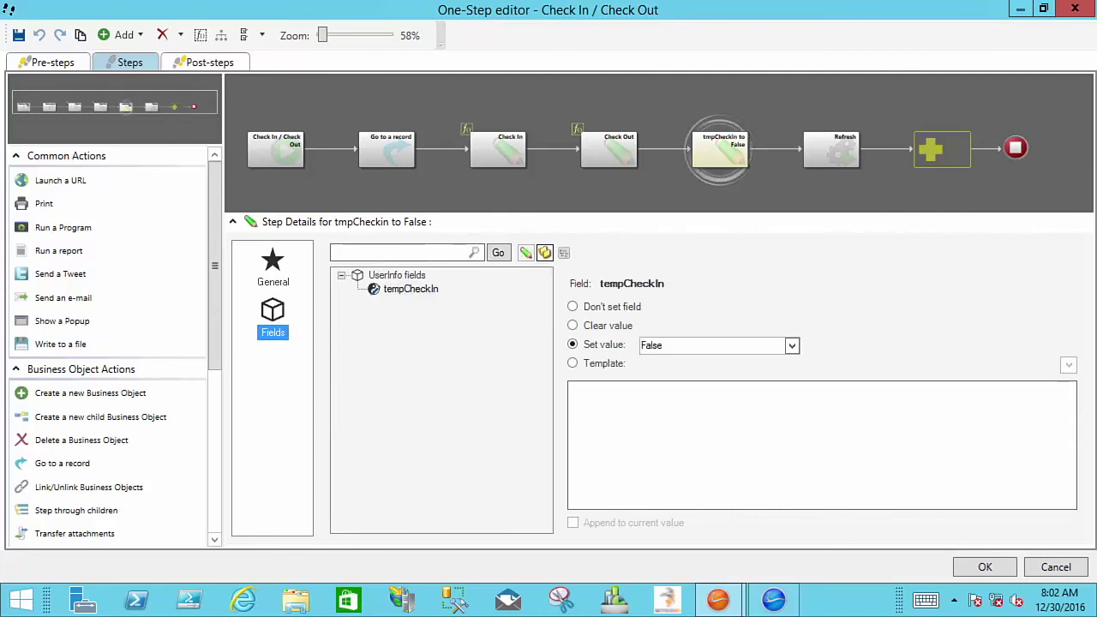
{"action": "left_click", "coordinate": [830, 152]}
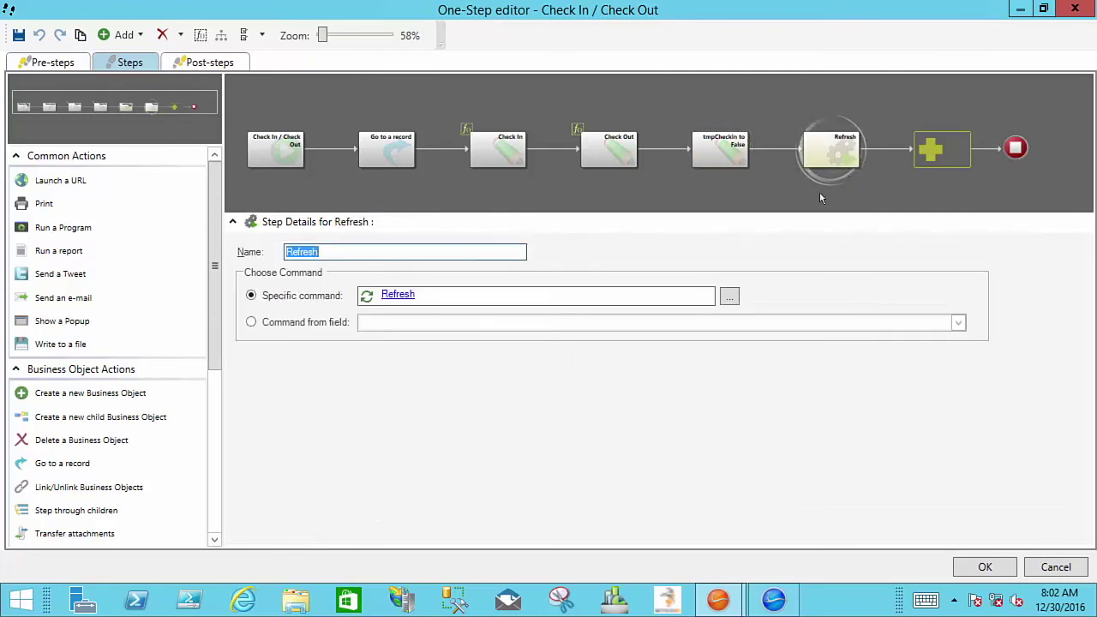
Switch to Cherwell Service Management, test the My Work dashboard's check-in/check-out button twice, and return to the One-Step editor.
{"action": "left_click", "coordinate": [774, 599]}
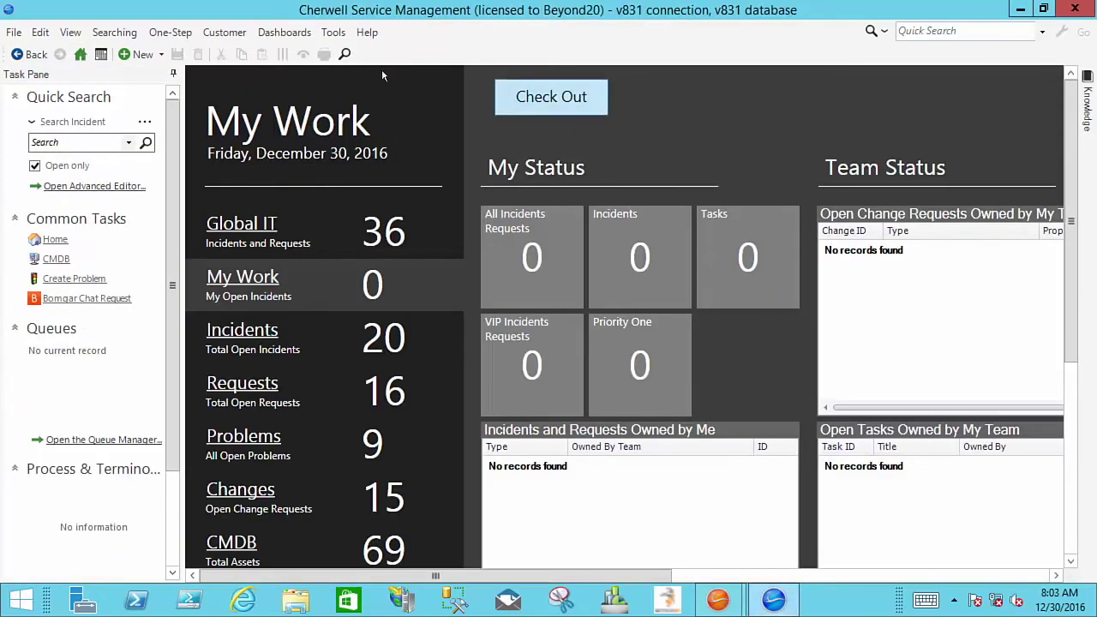
{"action": "left_click", "coordinate": [566, 101]}
{"action": "left_click", "coordinate": [563, 103]}
{"action": "mouse_move", "coordinate": [772, 595]}
{"action": "left_click", "coordinate": [766, 547]}
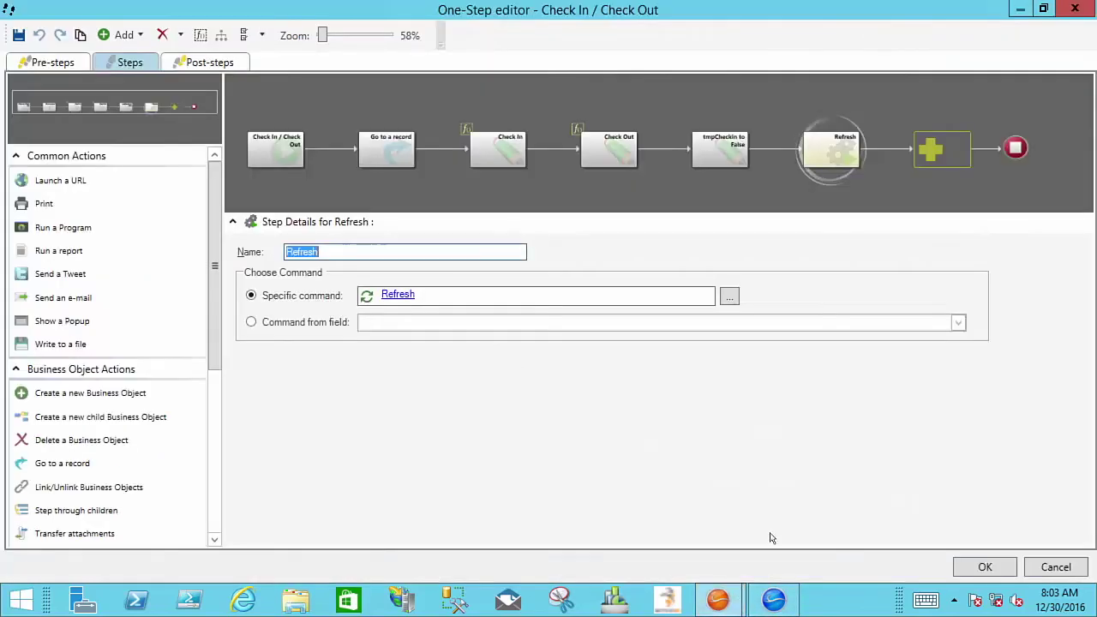
Close the Check In / Check Out One-Step and exit the My Work dashboard editor, discarding any dashboard changes.
{"action": "left_click", "coordinate": [1010, 569]}
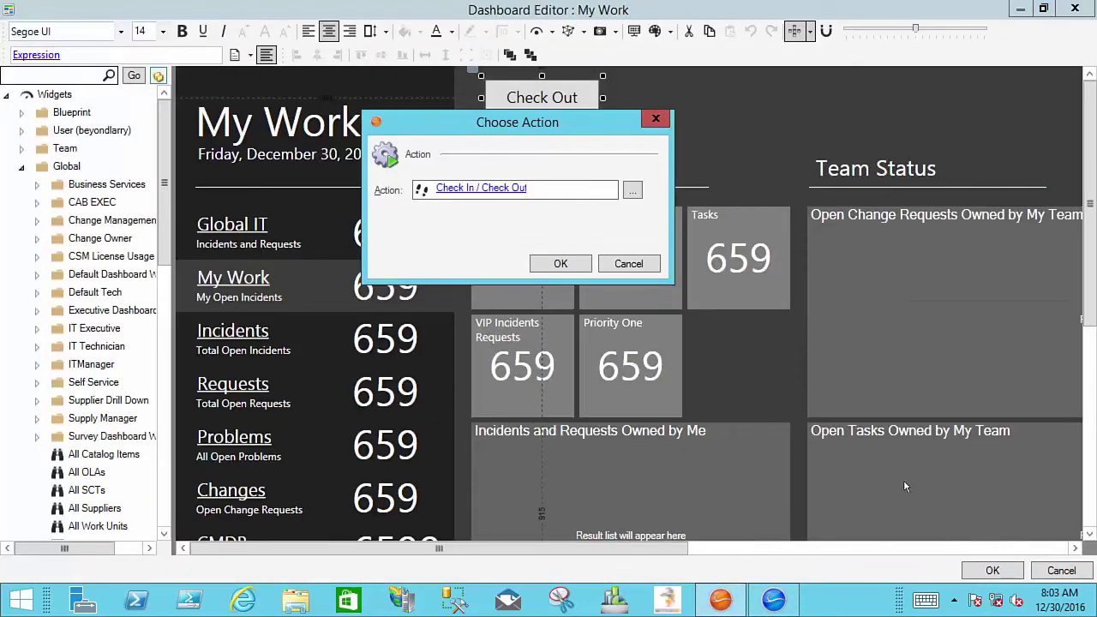
{"action": "left_click", "coordinate": [637, 269]}
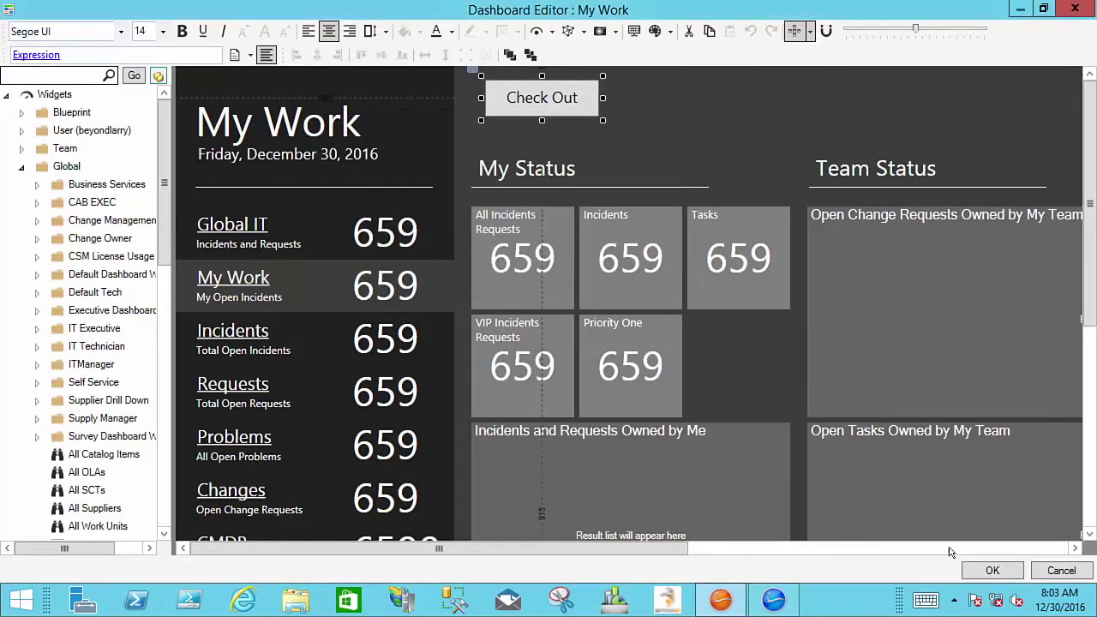
{"action": "left_click", "coordinate": [1060, 571]}
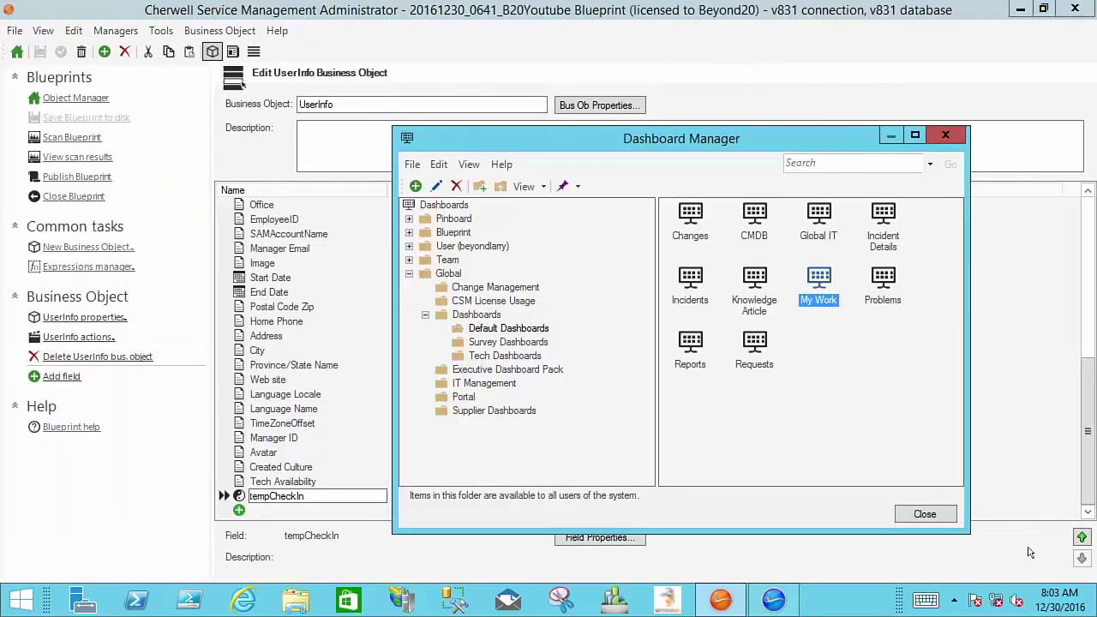